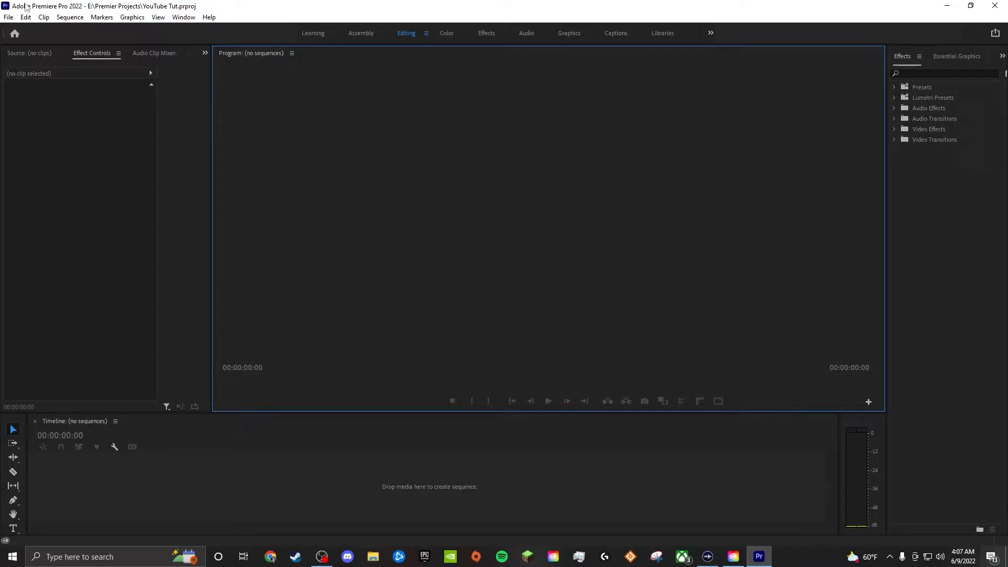
# - Create a new vertical sequence with a frame size of 1080 horizontal by 1920 vertical
pyautogui.click(9, 18)
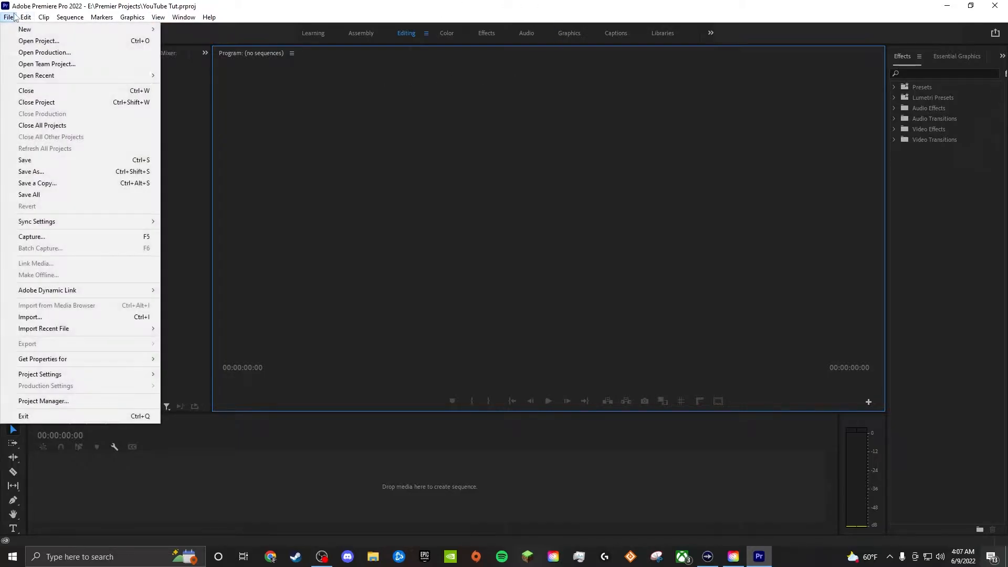
pyautogui.moveTo(16, 28)
pyautogui.moveTo(78, 29)
pyautogui.click(210, 64)
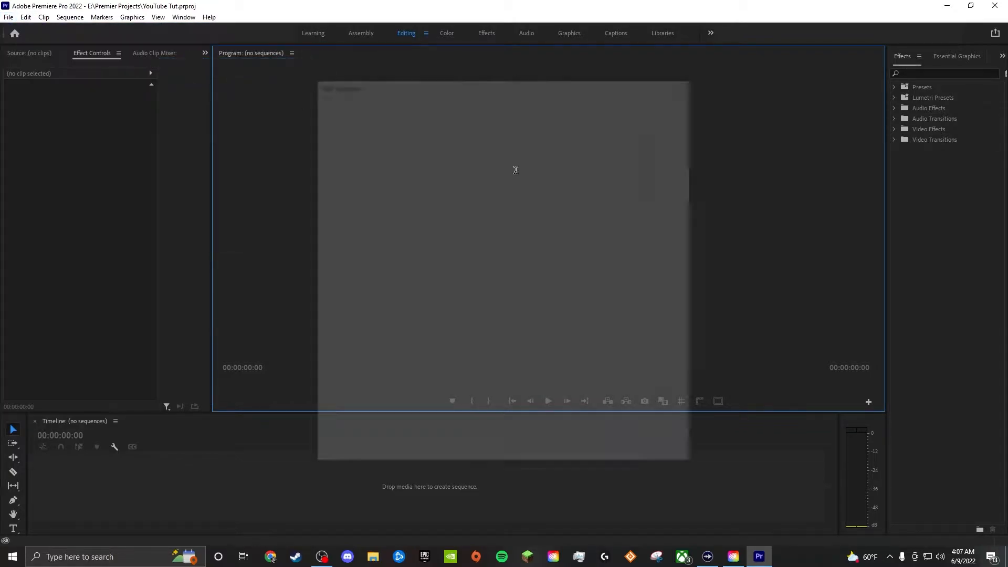
pyautogui.click(389, 106)
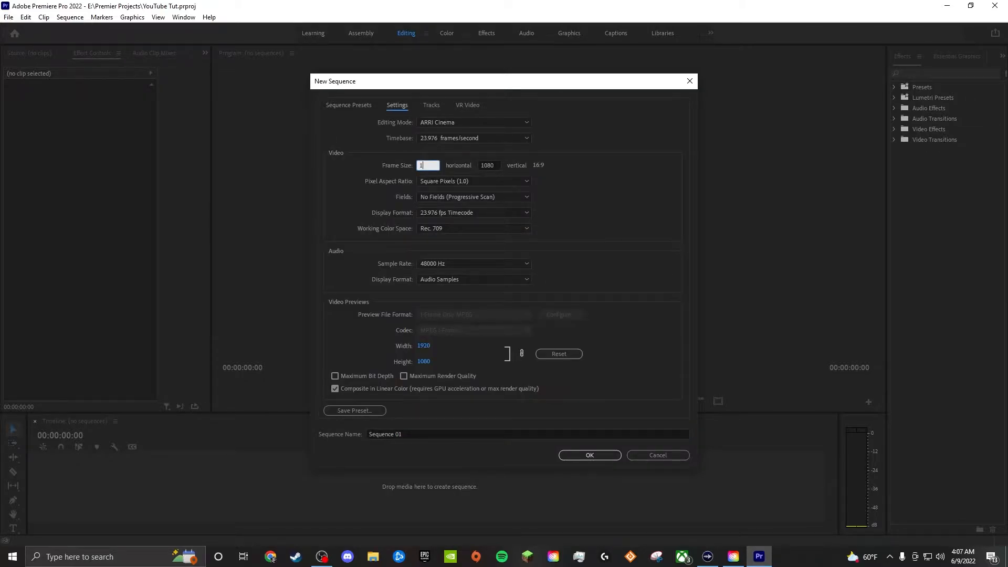
pyautogui.press('Tab')
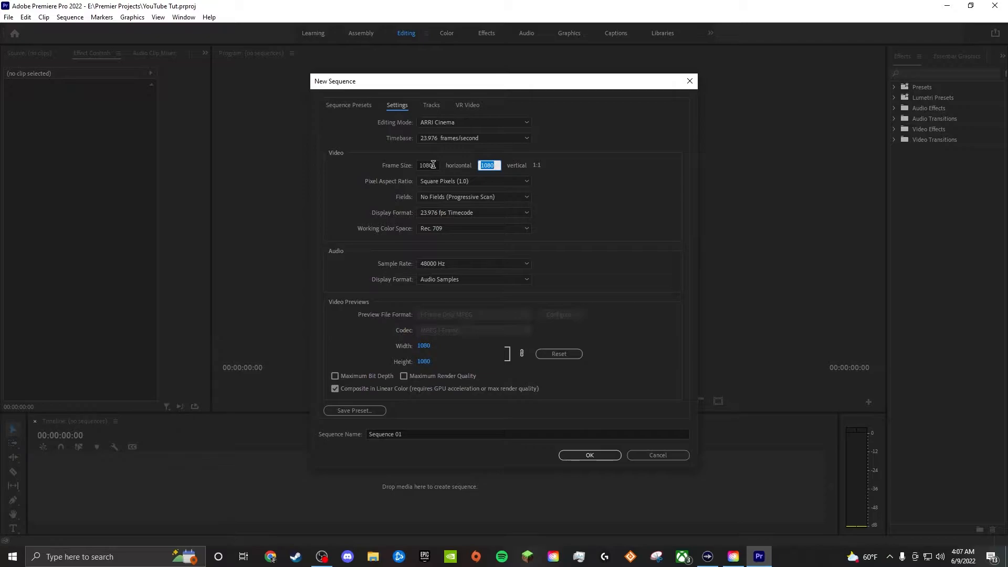
pyautogui.write('192')
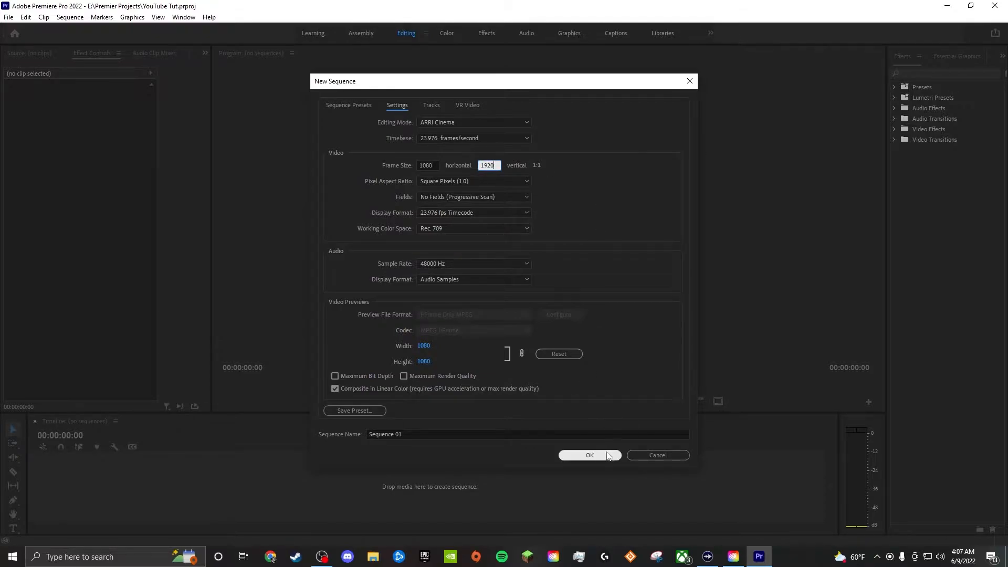
pyautogui.click(608, 453)
# - Place the clip "the more you know.mp4" at the start of track V1, keeping the sequence settings, and reveal more video tracks
pyautogui.click(373, 557)
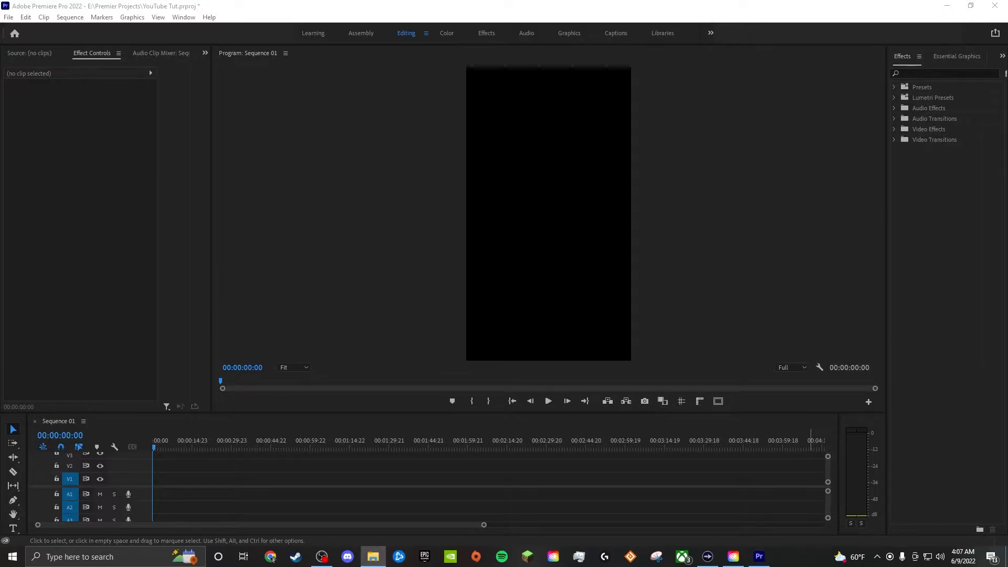
pyautogui.moveTo(779, 243); pyautogui.dragTo(167, 480)
pyautogui.click(589, 298)
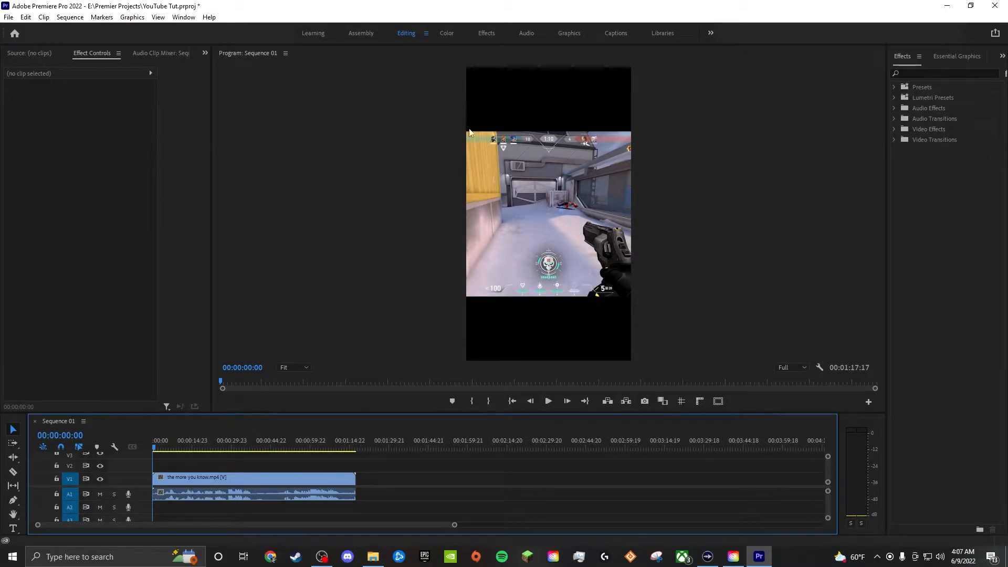
pyautogui.moveTo(136, 486); pyautogui.dragTo(137, 503)
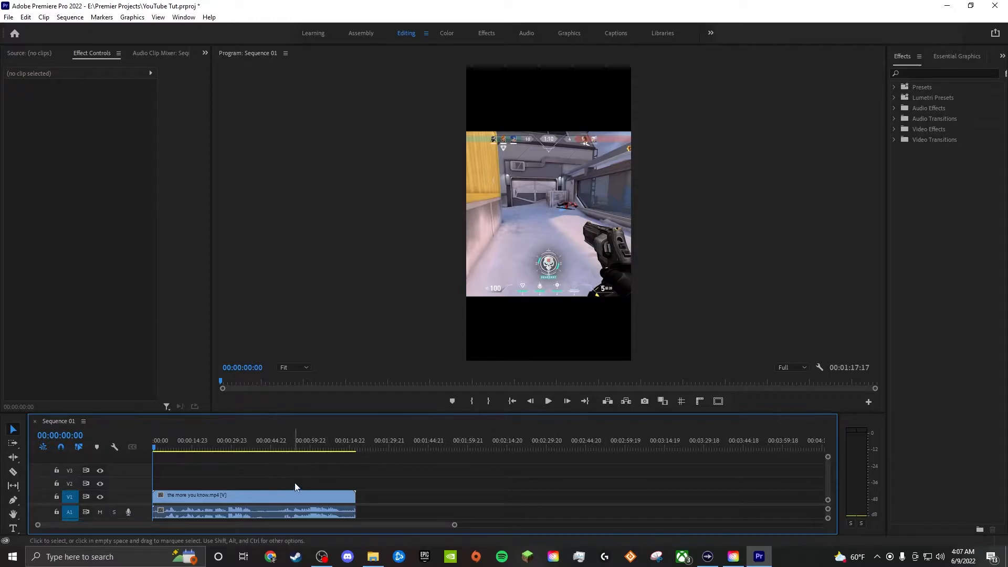
# - Scale the gameplay clip to about 56 so it fits the frame width, and stack copies of it on tracks V1 to V4
pyautogui.click(557, 245)
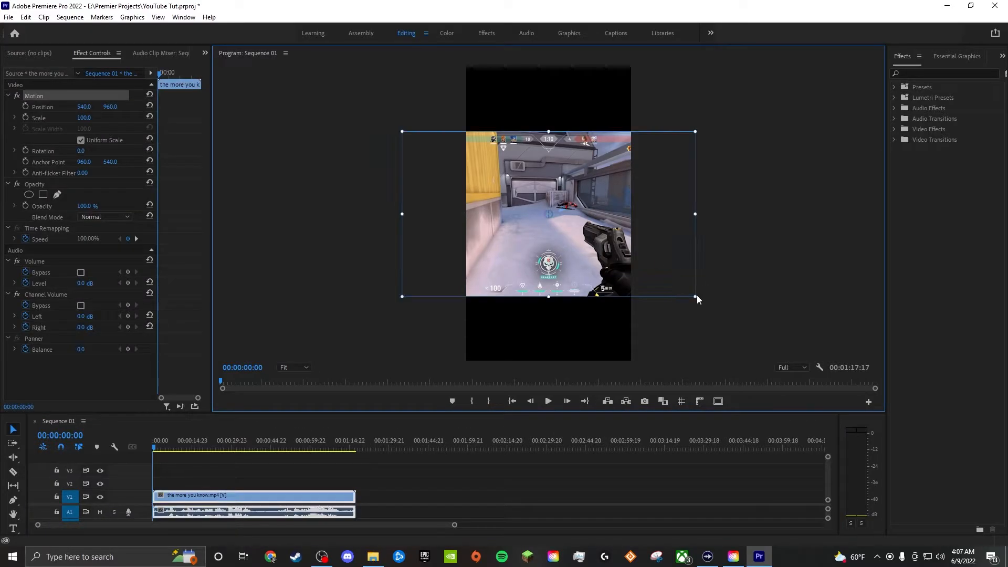
pyautogui.moveTo(696, 297); pyautogui.dragTo(646, 262)
pyautogui.click(690, 243)
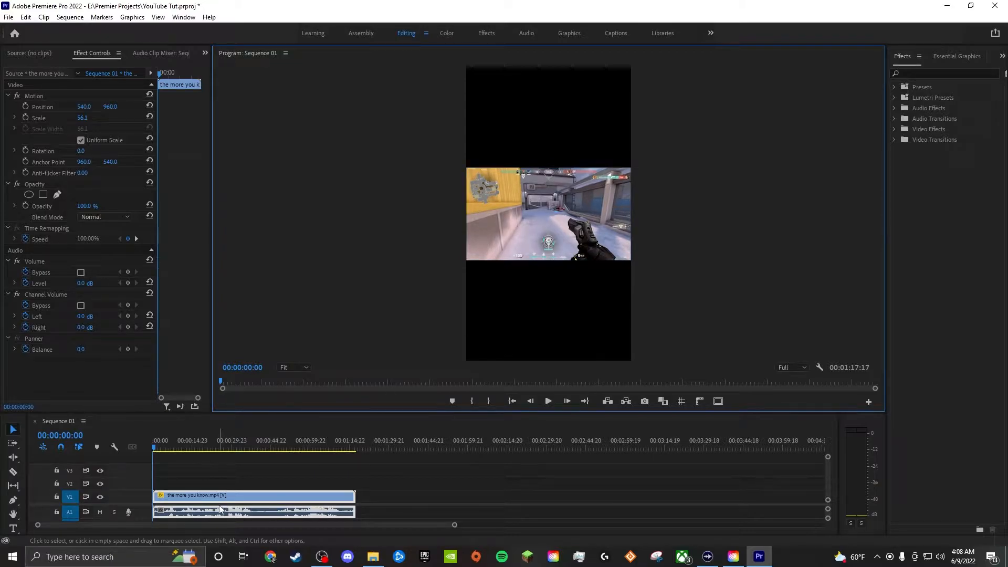
pyautogui.moveTo(223, 495); pyautogui.dragTo(256, 461)
pyautogui.click(297, 485)
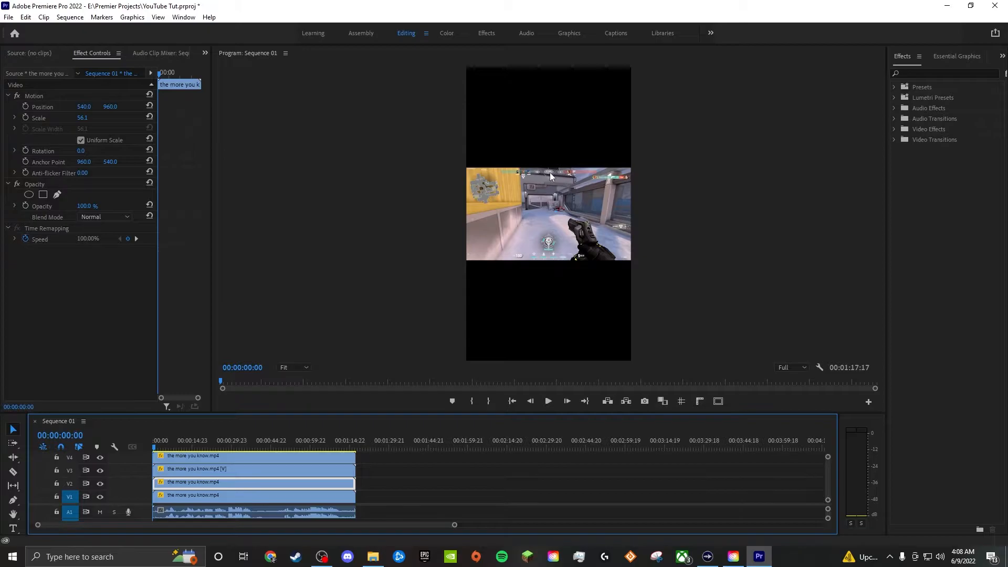
pyautogui.rightClick(225, 484)
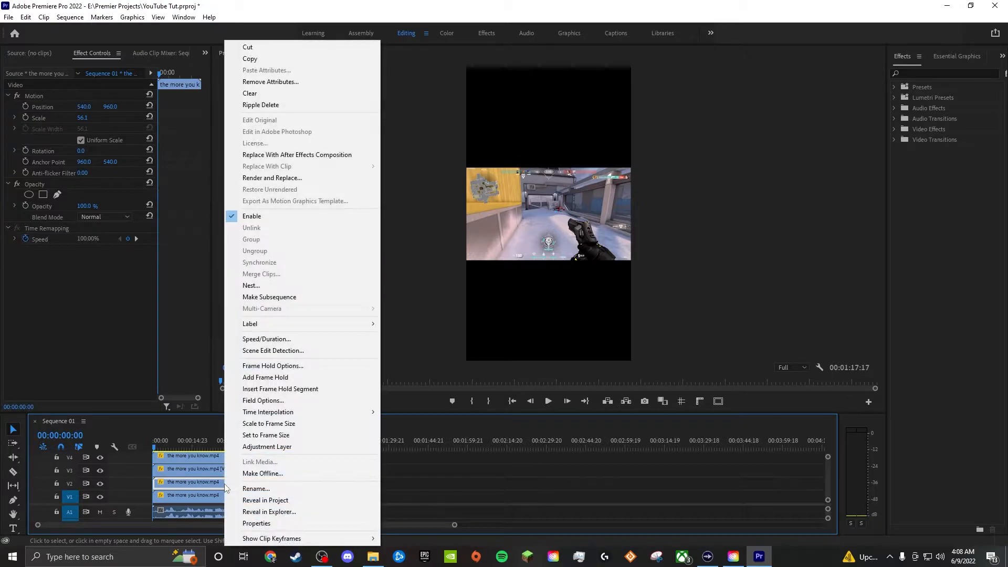
pyautogui.click(287, 489)
pyautogui.press('Escape')
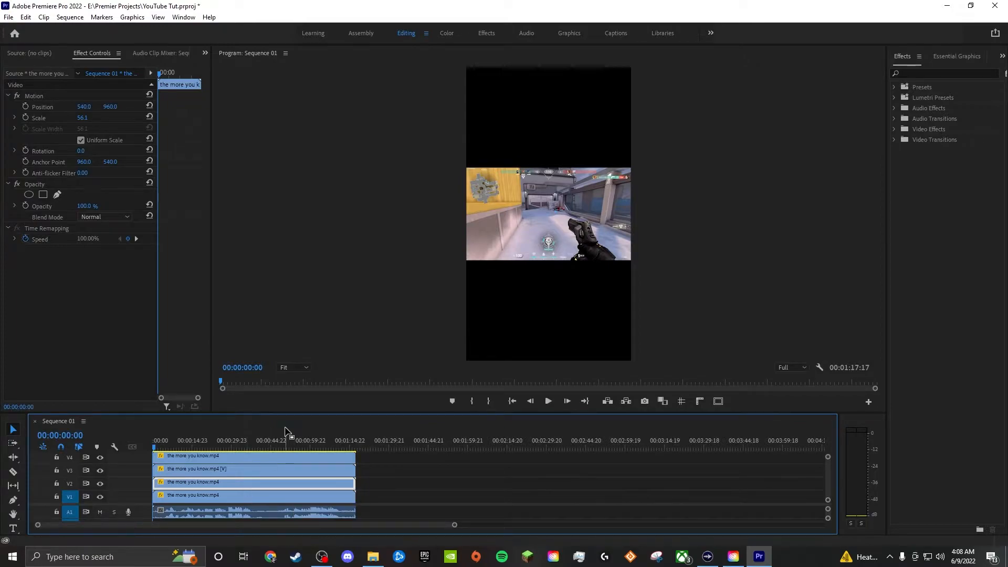
# - Rename the clip on track V2 as "blue team"
pyautogui.rightClick(241, 484)
pyautogui.click(270, 489)
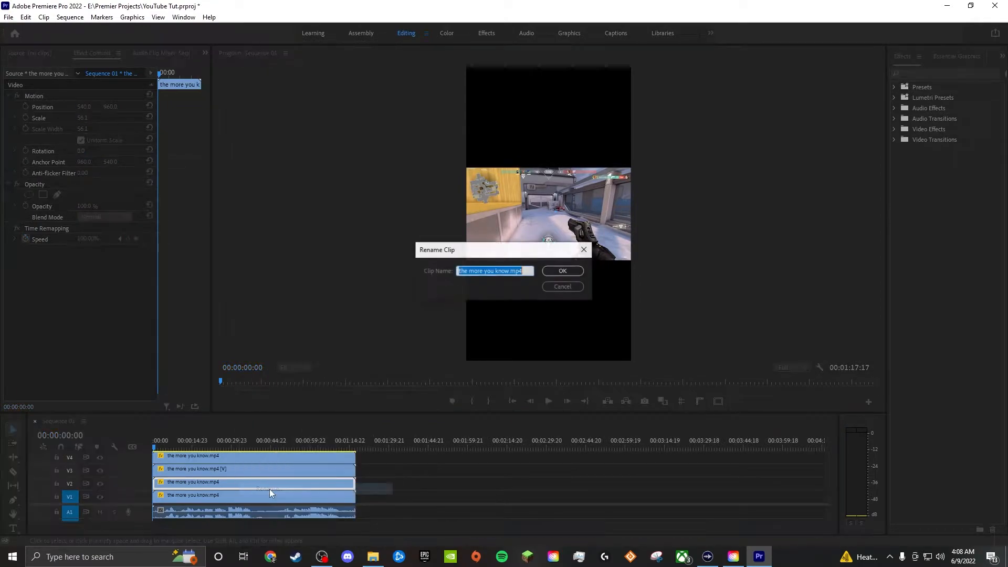
pyautogui.write('blue tem')
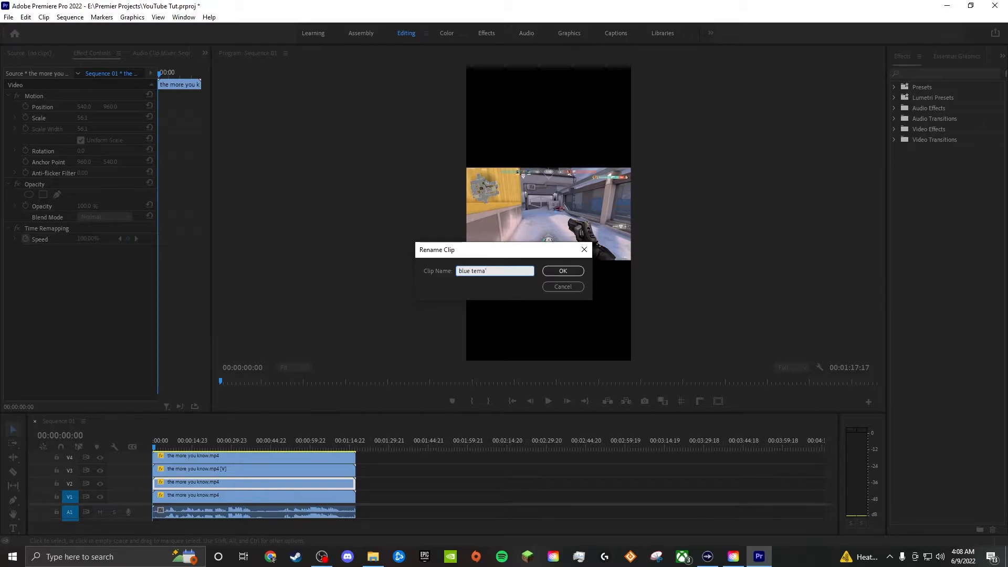
pyautogui.press('BackSpace')
pyautogui.click(564, 271)
# - Rename the clip on track V3 as "red team"
pyautogui.rightClick(242, 466)
pyautogui.click(269, 466)
pyautogui.write('red team')
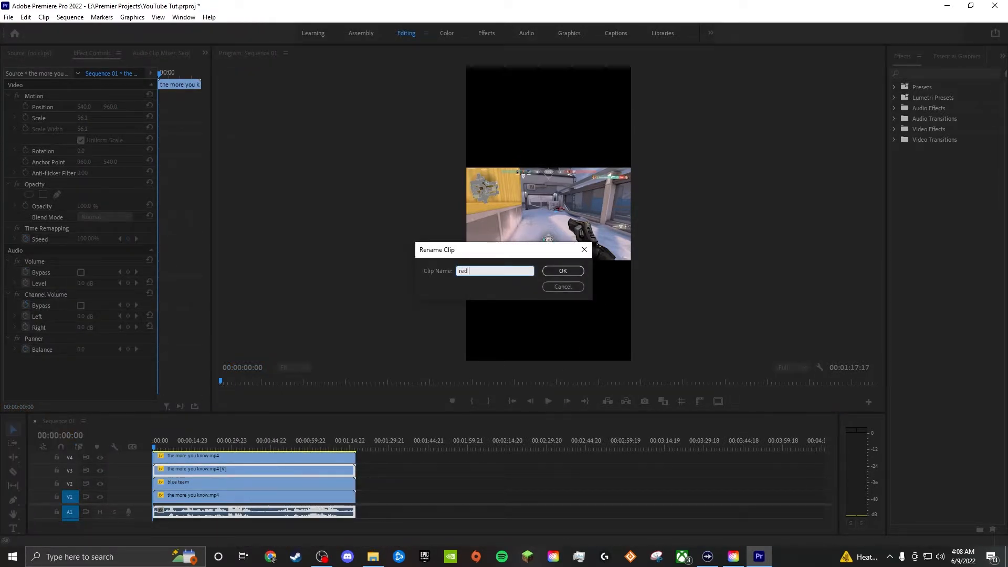
pyautogui.press('Return')
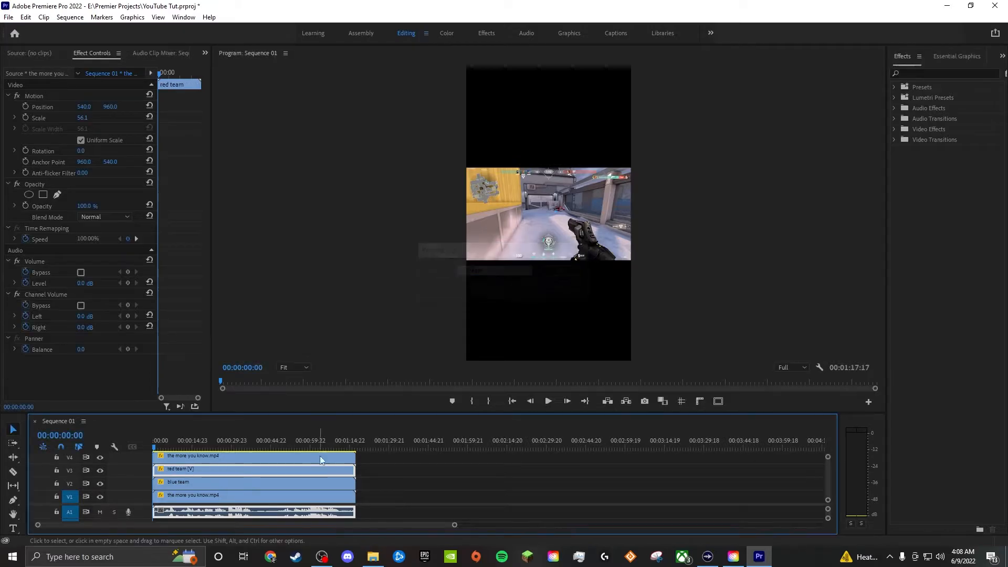
# - Rename the clip on track V4 as "timer / bomb"
pyautogui.rightClick(253, 459)
pyautogui.click(294, 484)
pyautogui.write('timer / bomb')
pyautogui.click(570, 275)
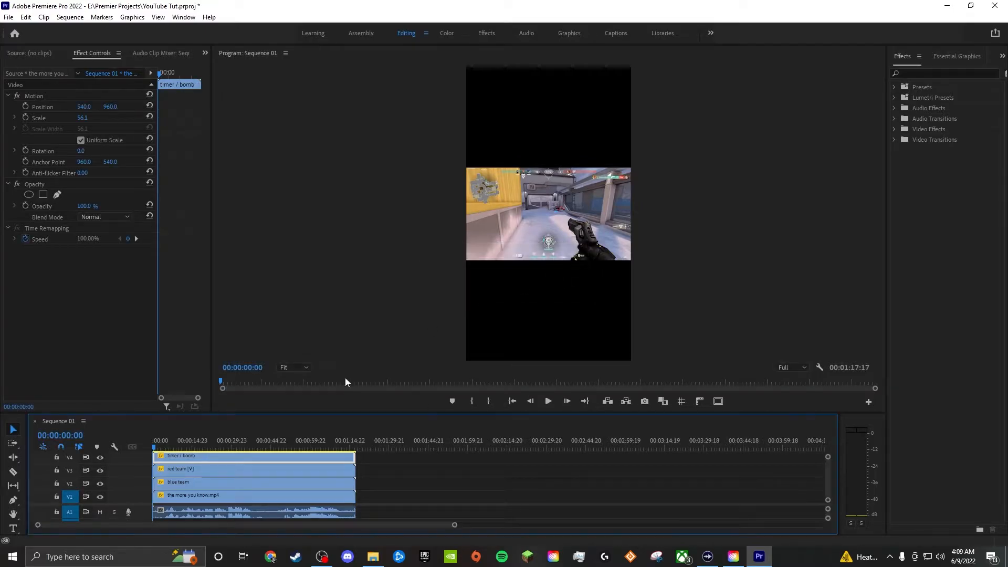
# - Find the Crop video effect and apply it to the timer / bomb, red team and blue team clips
pyautogui.click(221, 481)
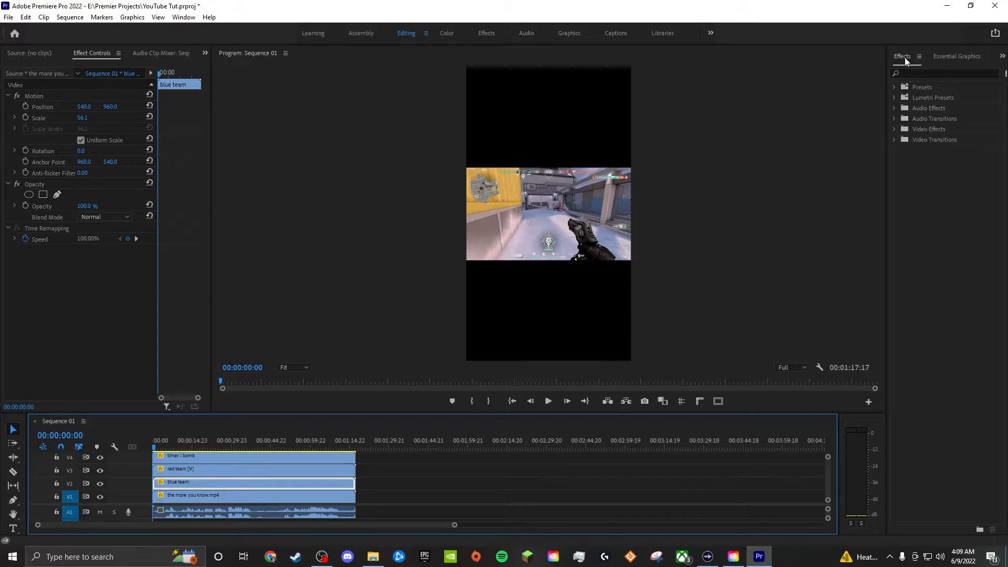
pyautogui.click(918, 73)
pyautogui.write('c')
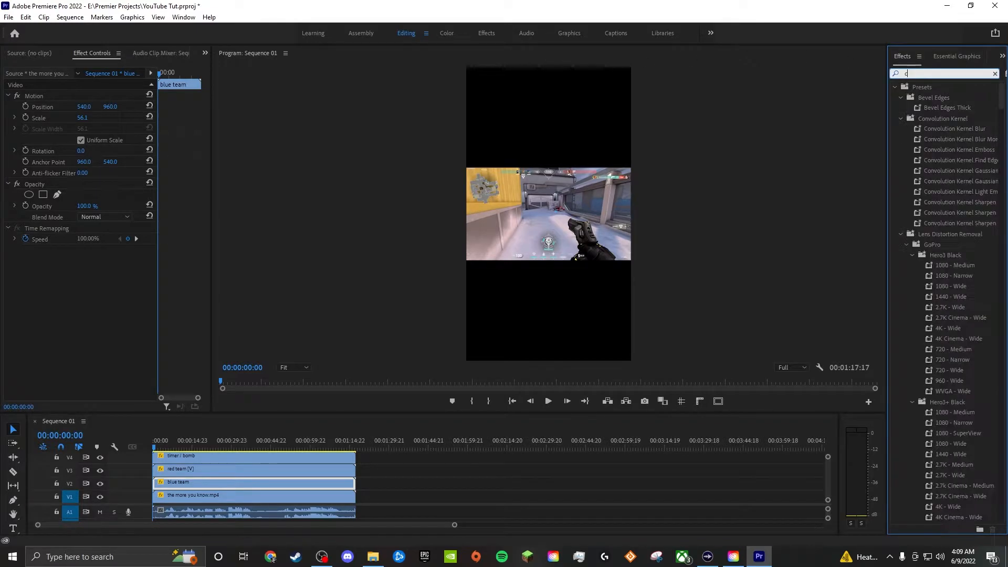
pyautogui.write('rop')
pyautogui.moveTo(927, 149); pyautogui.dragTo(200, 458)
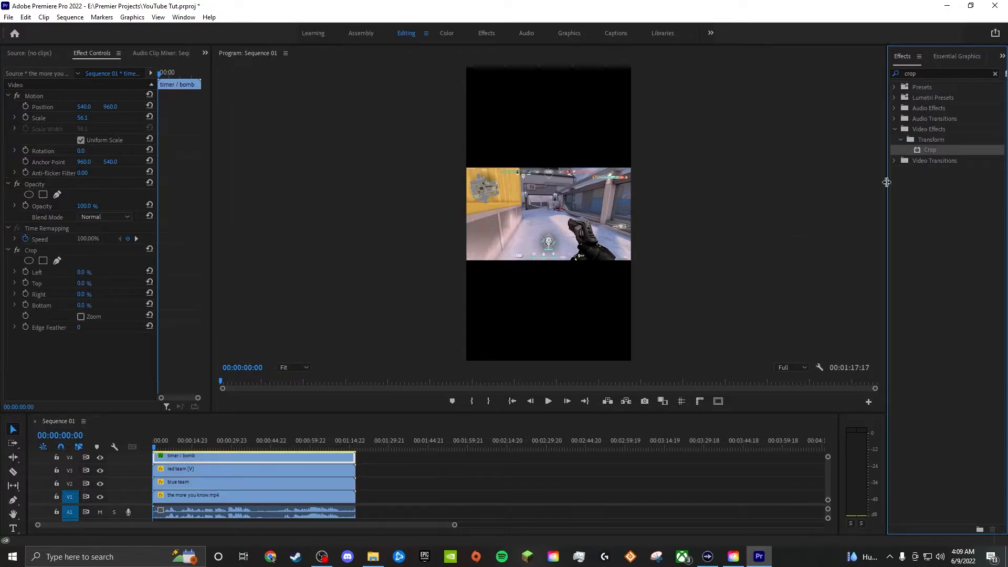
pyautogui.moveTo(927, 149); pyautogui.dragTo(254, 468)
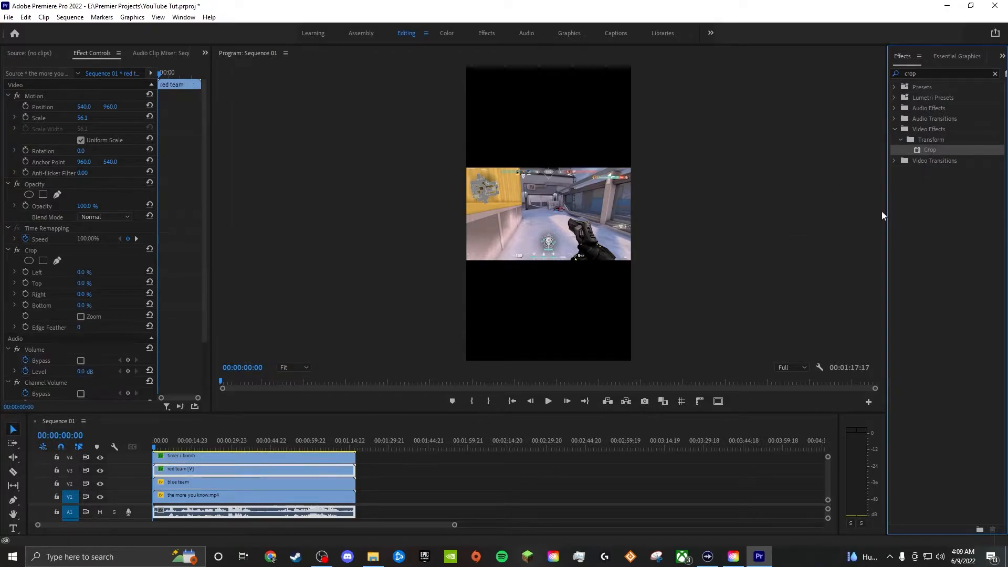
pyautogui.moveTo(926, 149); pyautogui.dragTo(200, 484)
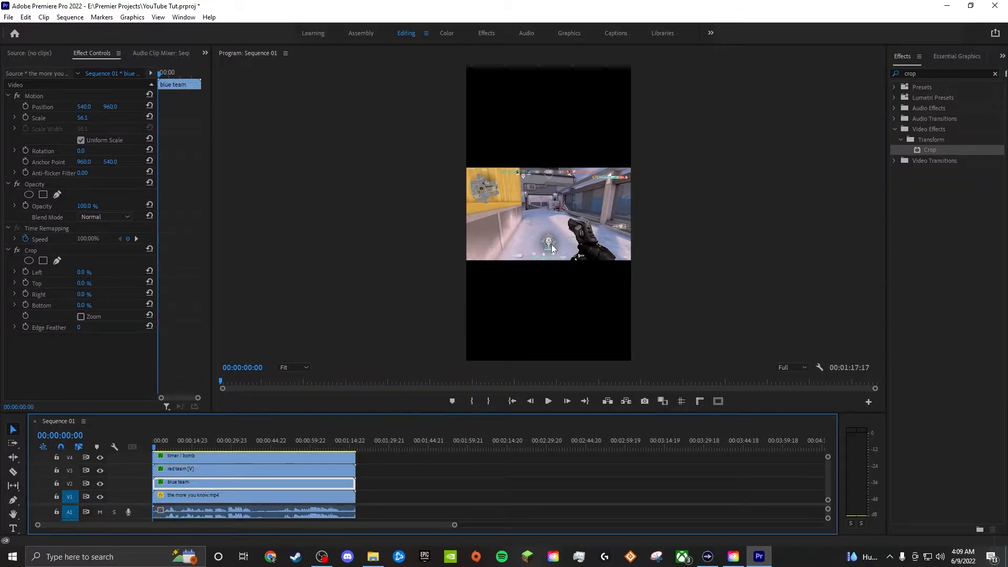
# - Hide video tracks V1, V3 and V4 so that only the blue team clip is displayed
pyautogui.click(99, 470)
pyautogui.click(99, 457)
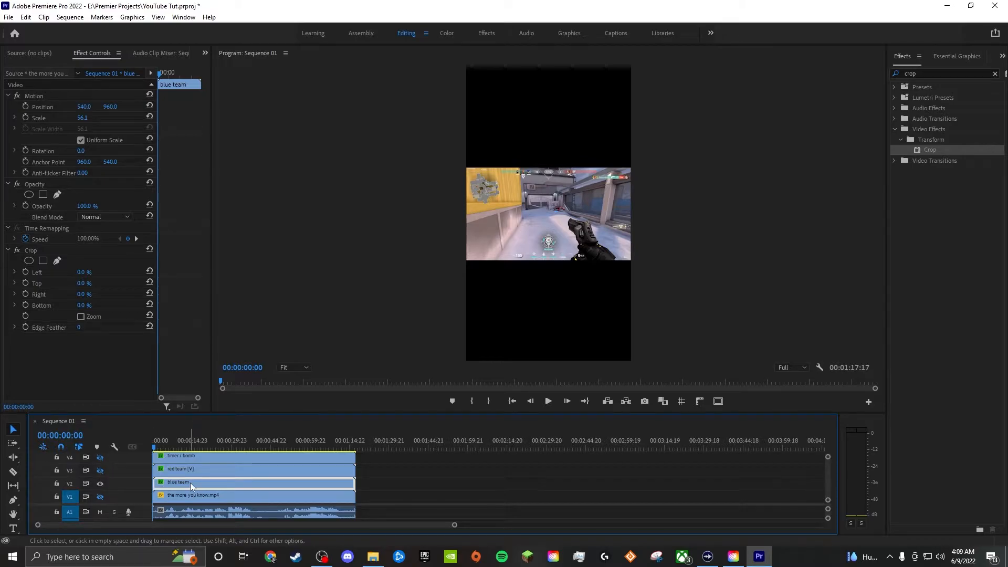
# - Draw a closed freehand Crop mask around the blue team's portrait and score bar at the top of the gameplay footage, refining its corner
pyautogui.click(293, 367)
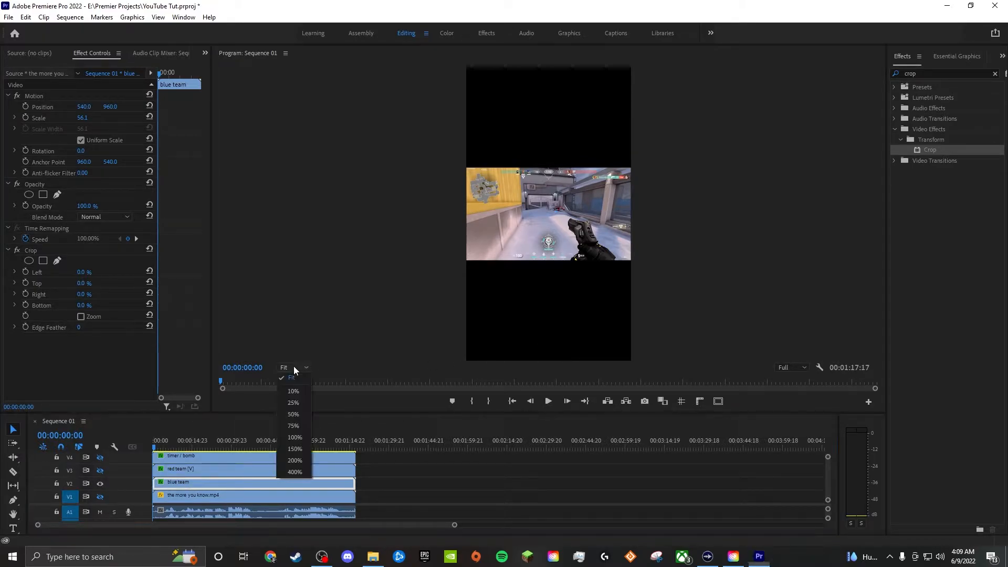
pyautogui.click(295, 460)
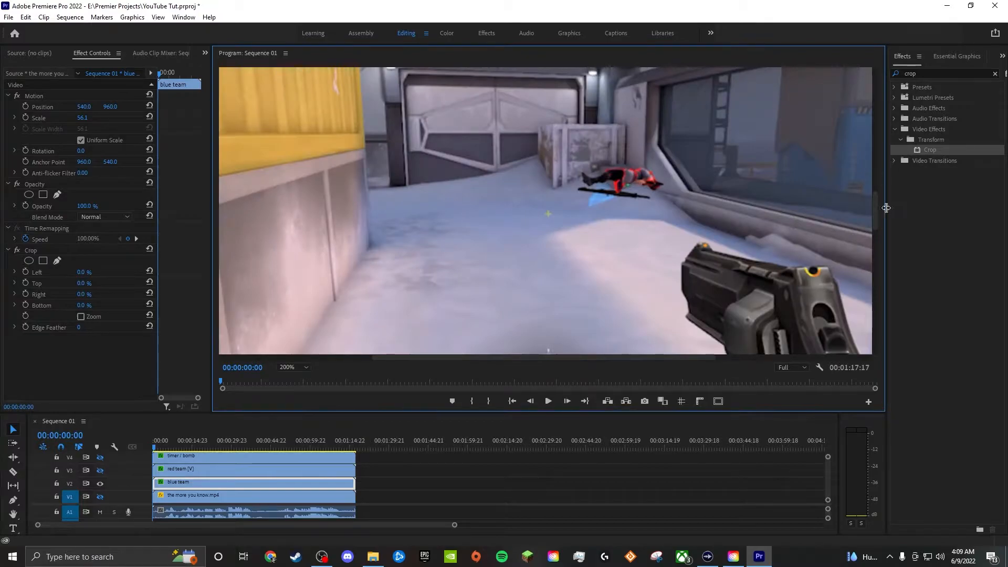
pyautogui.moveTo(875, 210); pyautogui.dragTo(874, 181)
pyautogui.moveTo(519, 358); pyautogui.dragTo(515, 358)
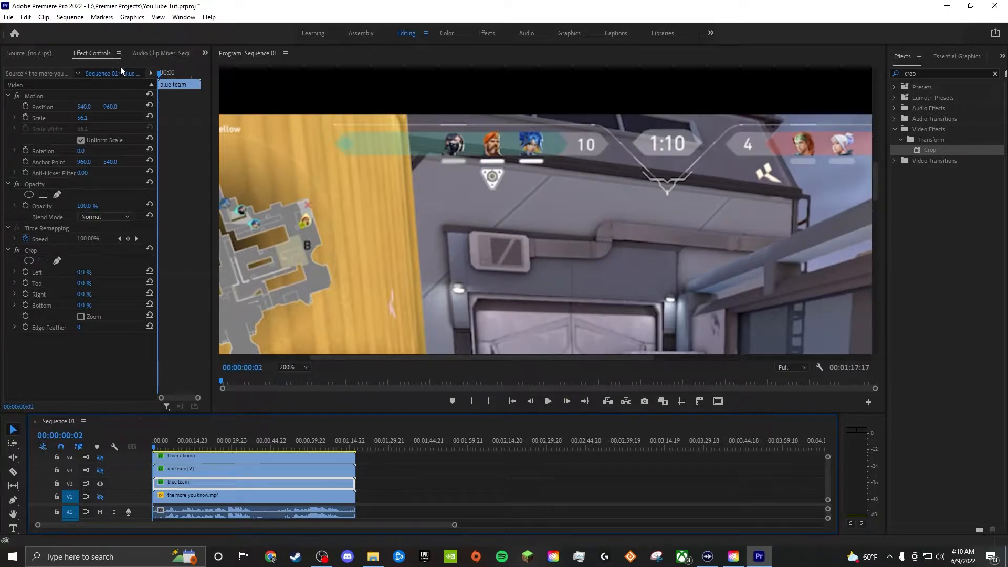
pyautogui.click(57, 261)
pyautogui.click(333, 143)
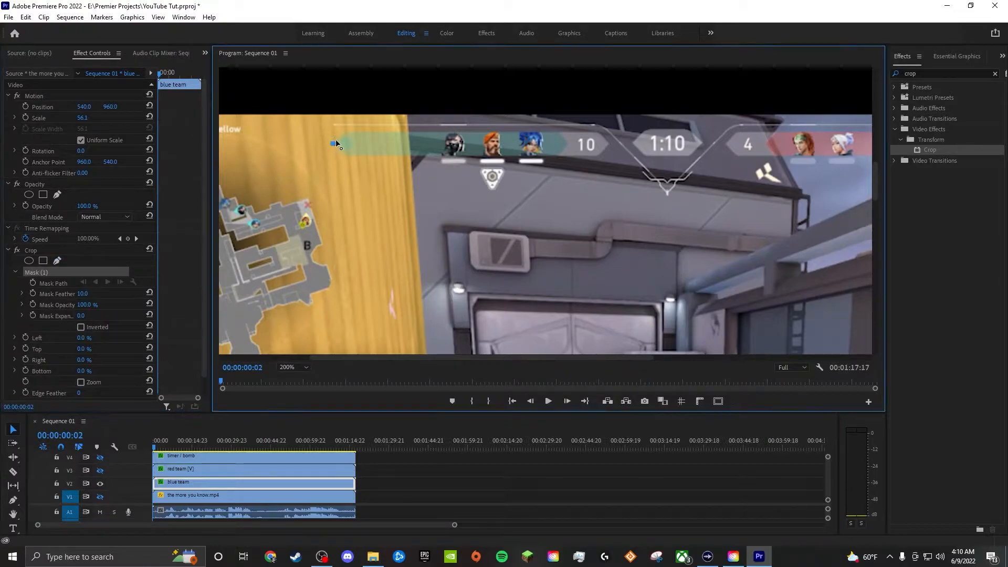
pyautogui.click(345, 131)
pyautogui.click(595, 131)
pyautogui.click(610, 144)
pyautogui.click(346, 155)
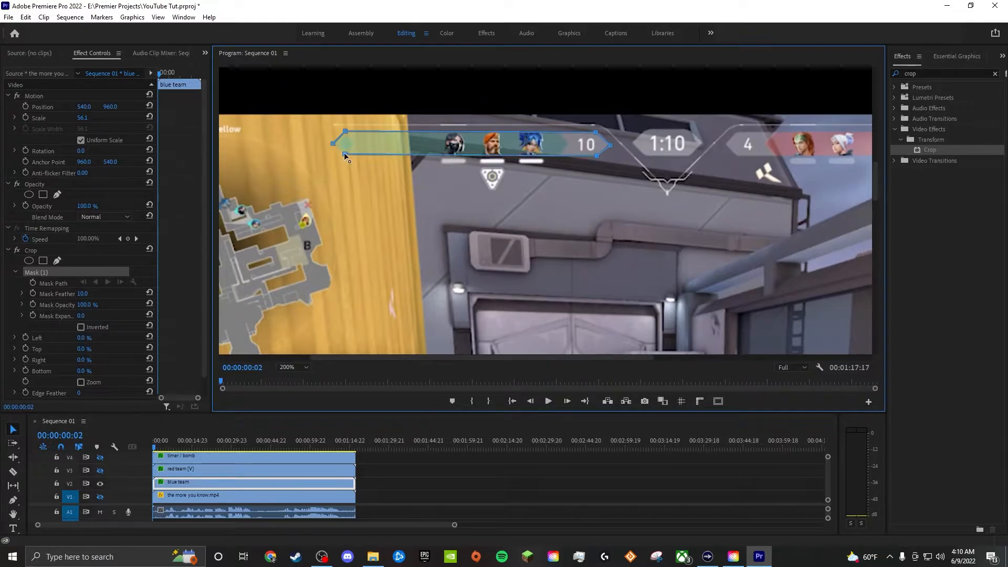
pyautogui.click(333, 144)
pyautogui.moveTo(595, 131); pyautogui.dragTo(599, 132)
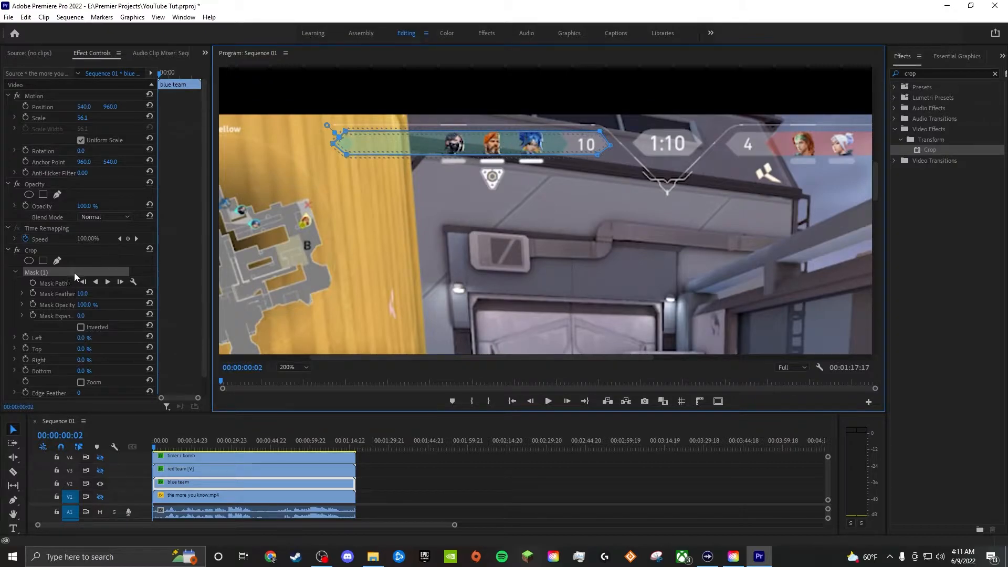
# - Invert the blue team's Crop mask and set the Crop effect's Left value to 100%
pyautogui.click(80, 326)
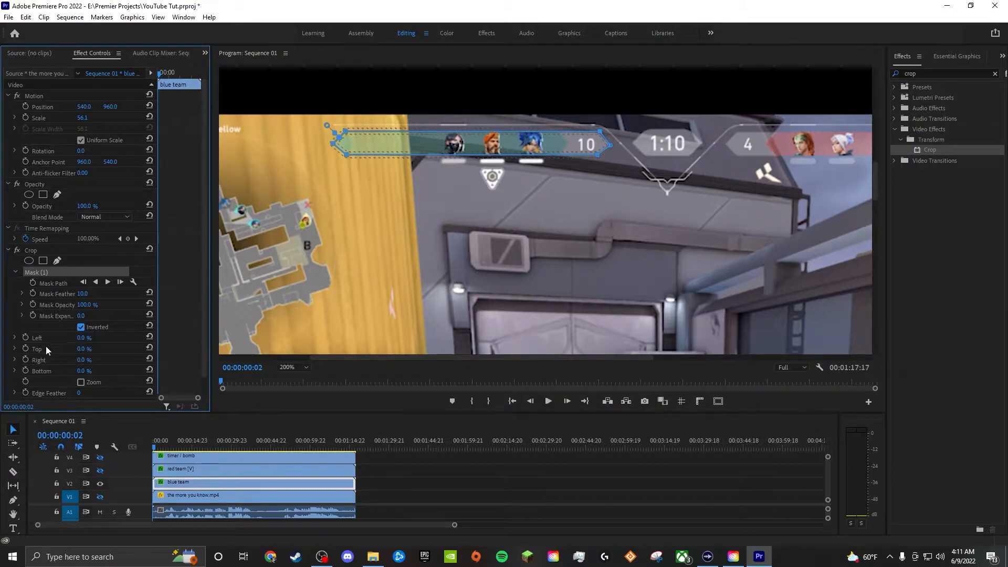
pyautogui.click(82, 338)
pyautogui.write('100')
pyautogui.press('Return')
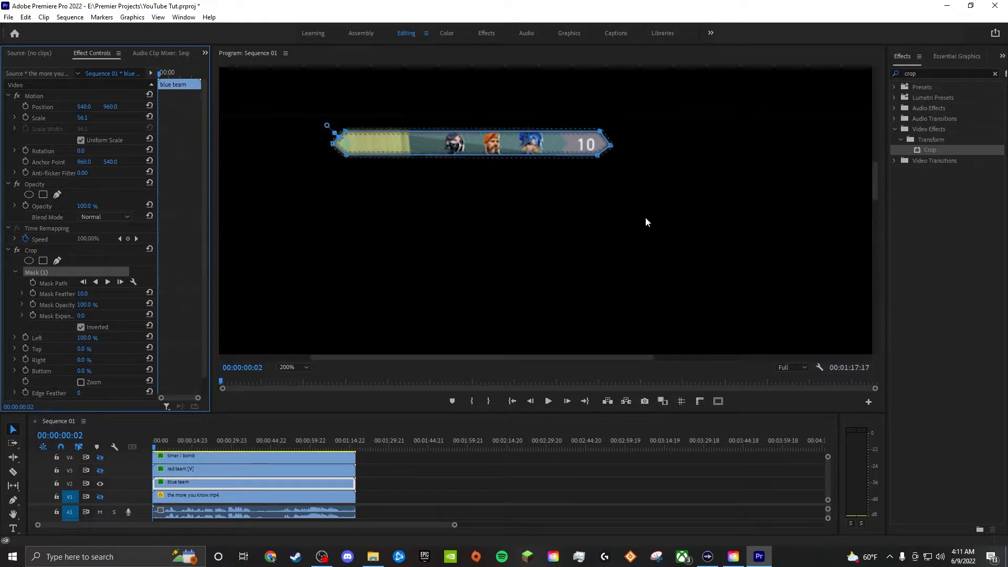
# - Set the blue team mask's feather to 0 and deselect the clip
pyautogui.click(82, 294)
pyautogui.press('Home')
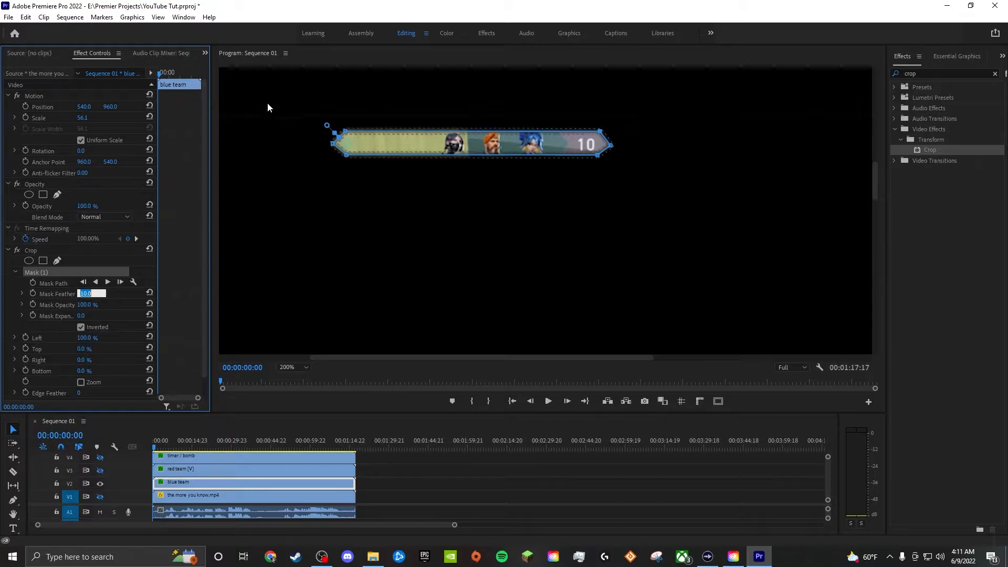
pyautogui.write('0')
pyautogui.press('Return')
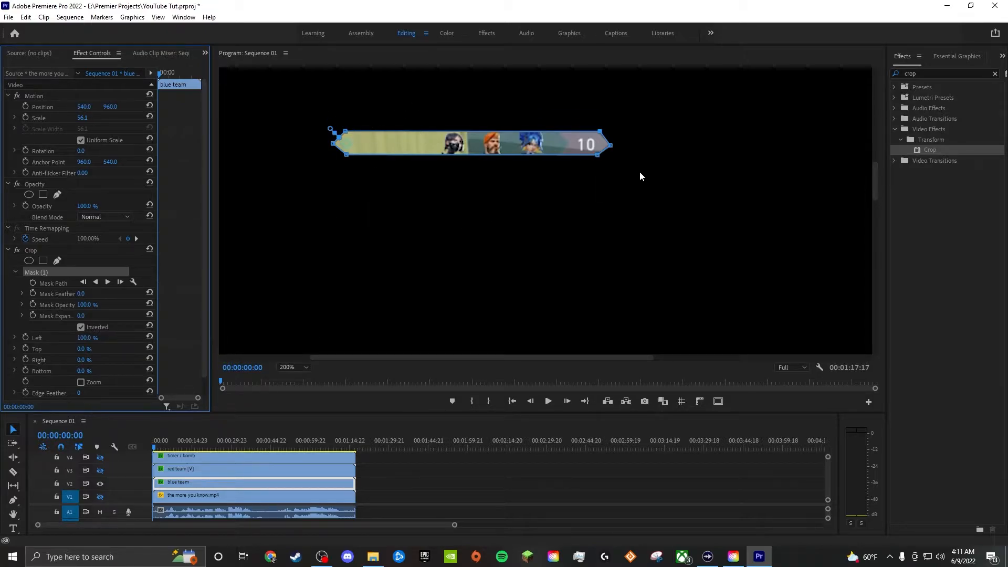
pyautogui.click(400, 501)
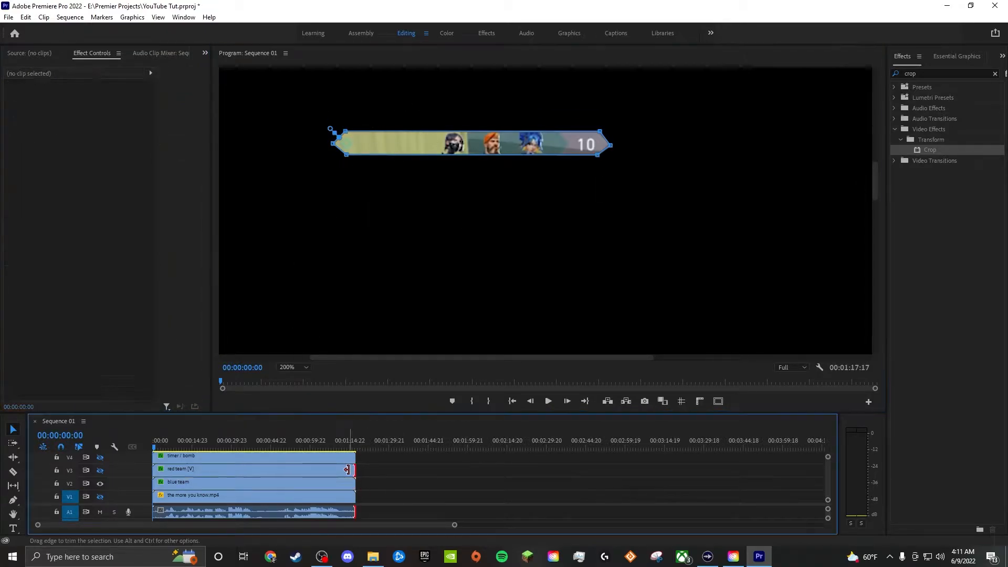
# - Select the blue team clip's Crop mask and check its corner points against the score bar
pyautogui.click(294, 482)
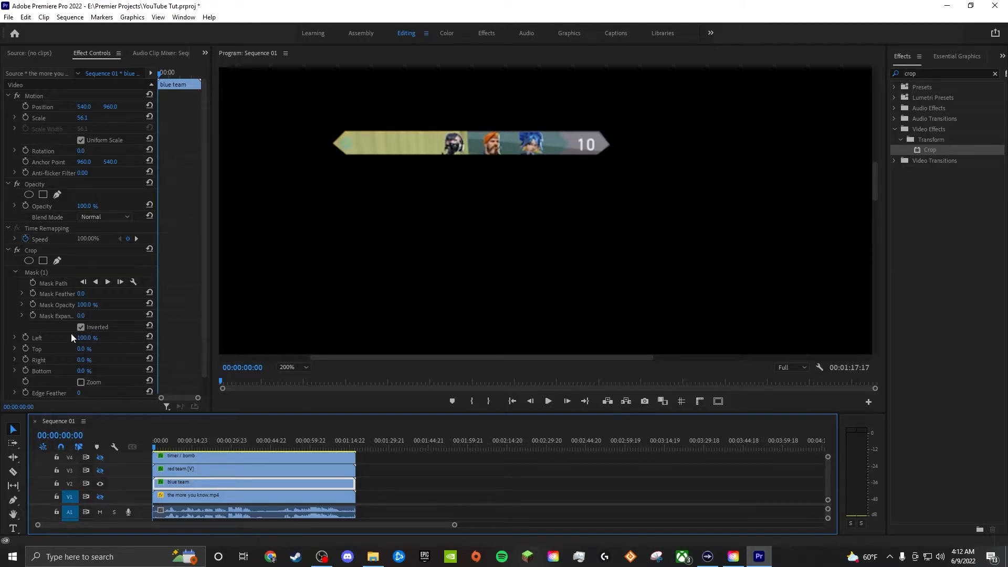
pyautogui.click(43, 273)
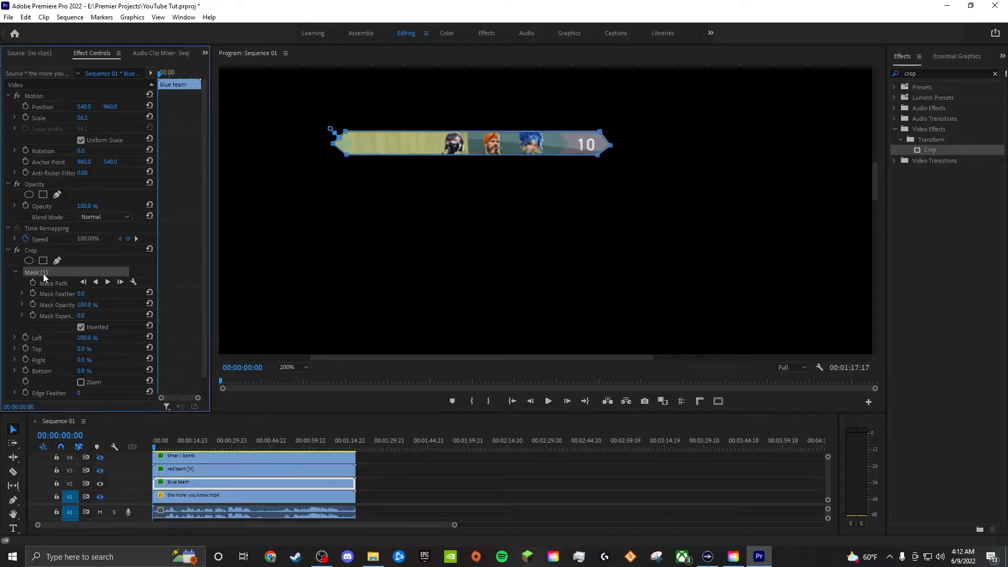
pyautogui.click(599, 133)
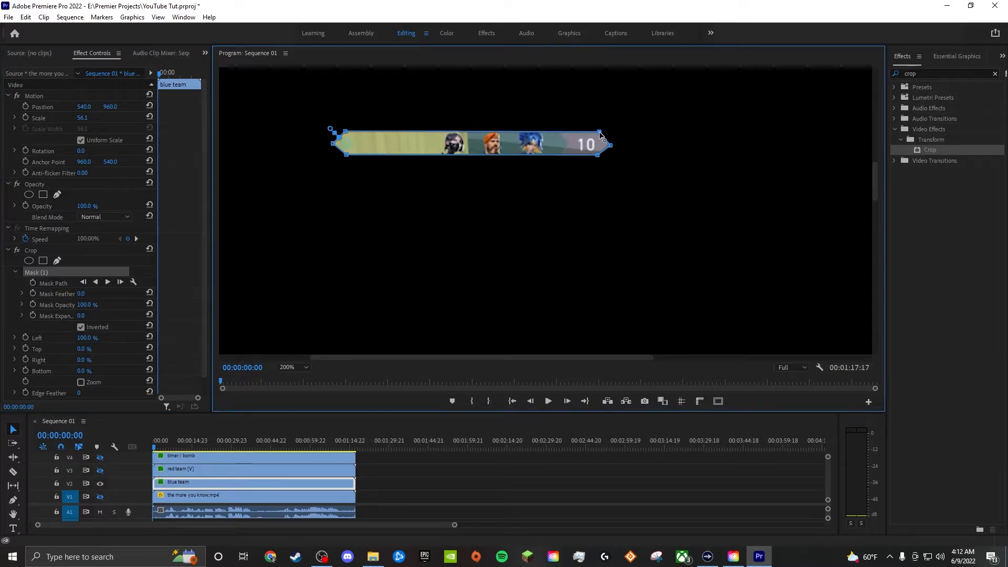
# - Select the red team clip, then show track V3 and hide V2 so that only this clip is displayed
pyautogui.click(212, 473)
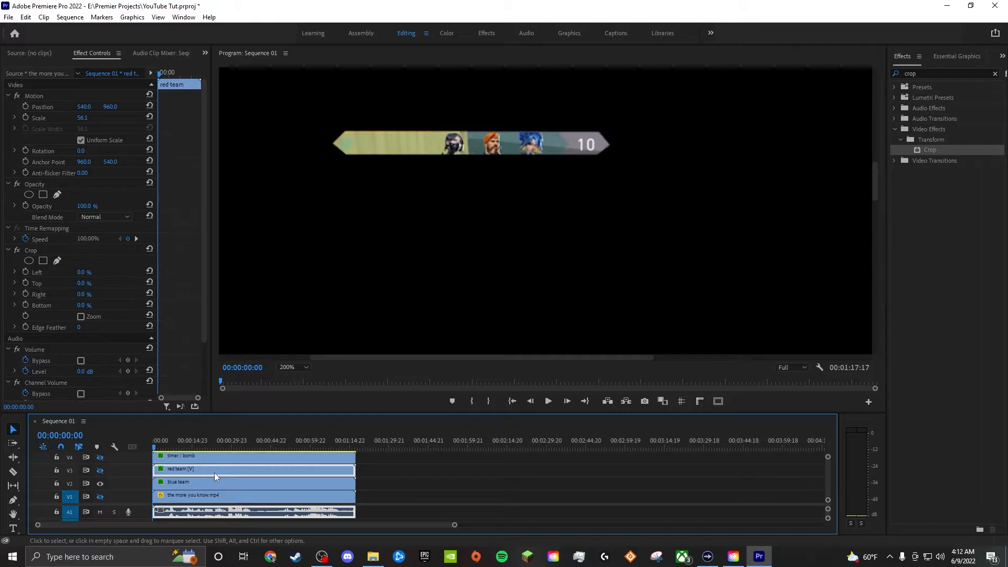
pyautogui.click(101, 472)
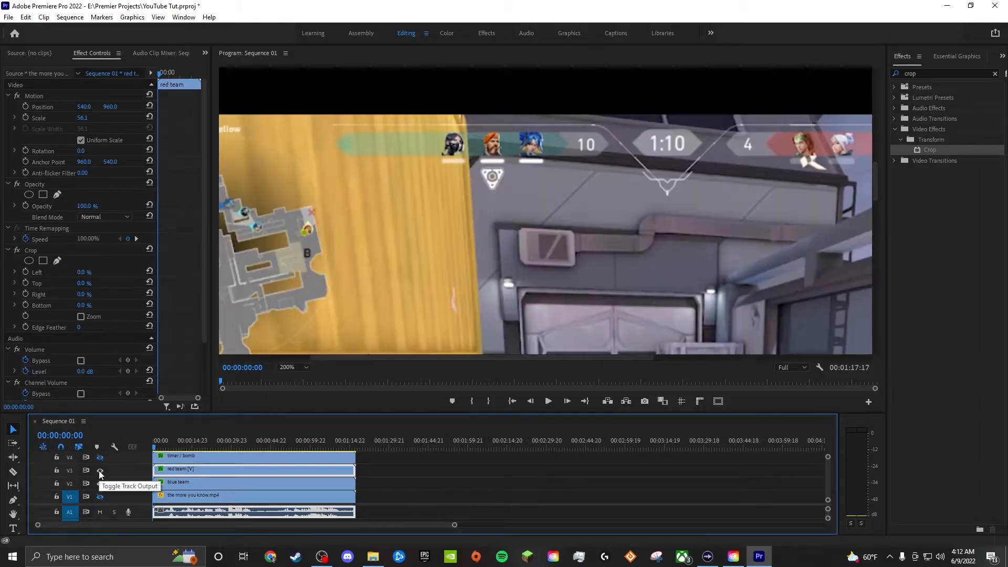
pyautogui.moveTo(456, 359); pyautogui.dragTo(610, 354)
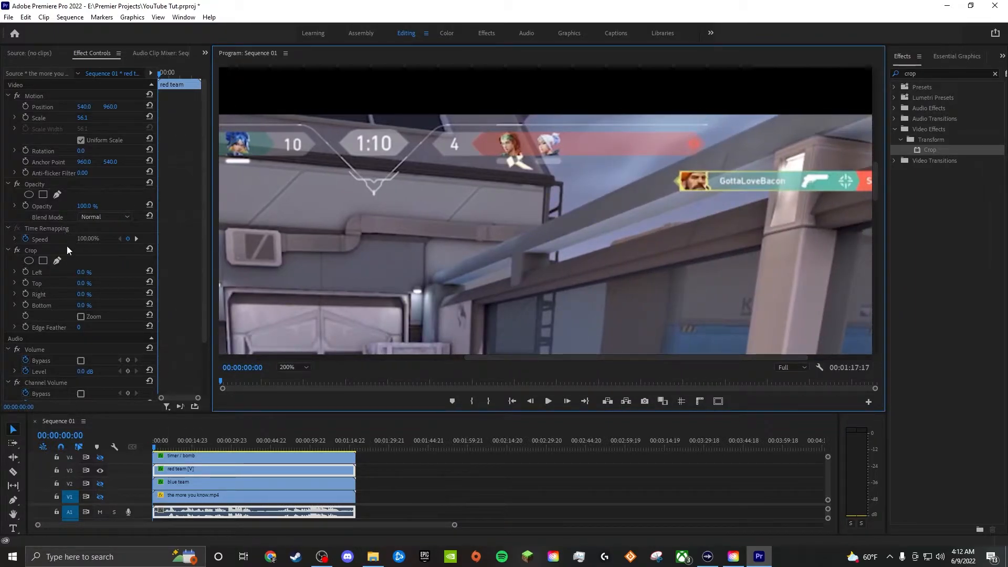
# - Draw a closed six-point freehand Crop mask around the red team's score and portrait bar
pyautogui.click(58, 261)
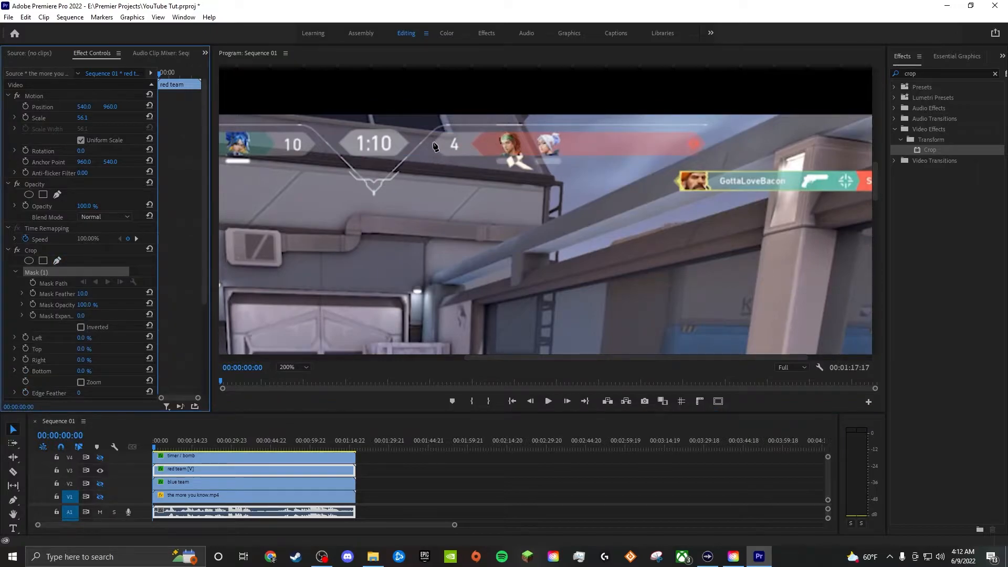
pyautogui.click(431, 143)
pyautogui.click(444, 132)
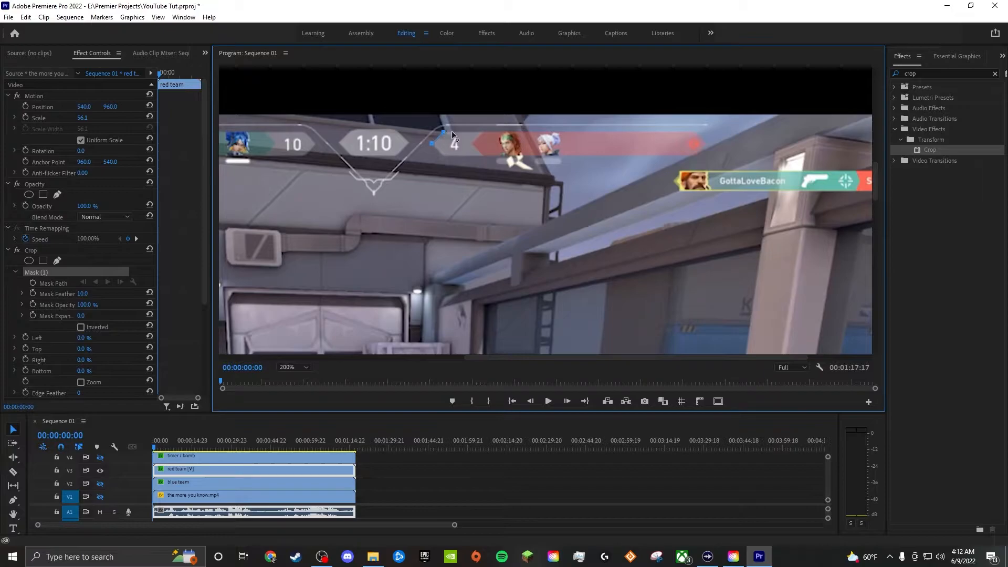
pyautogui.click(694, 132)
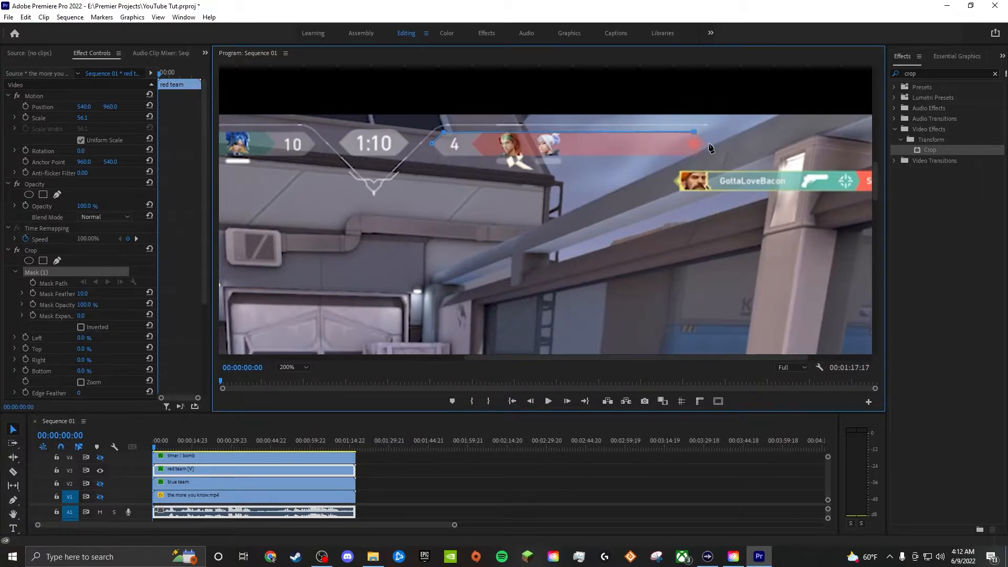
pyautogui.click(706, 143)
pyautogui.click(695, 156)
pyautogui.click(442, 155)
pyautogui.click(431, 143)
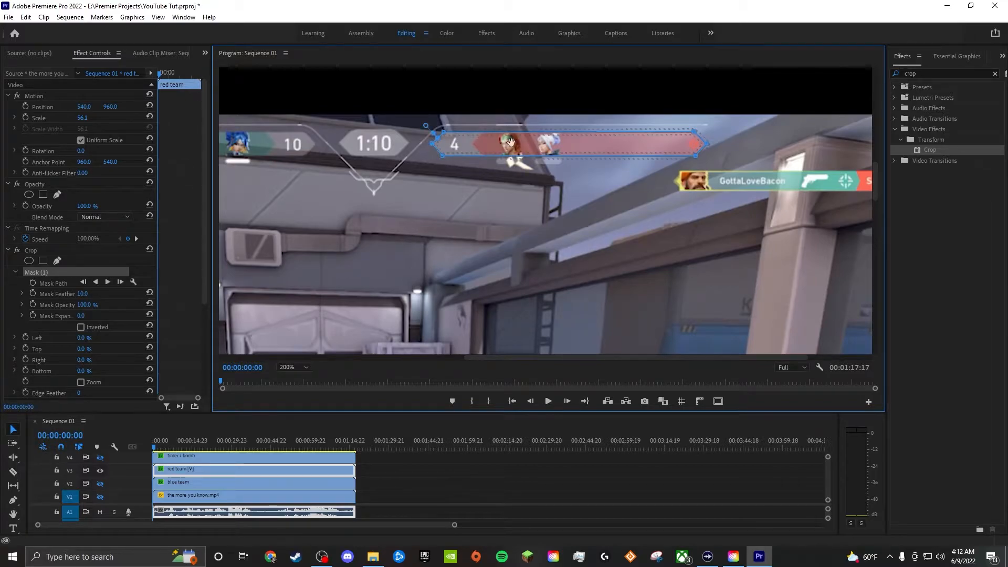
# - Invert the red team's Crop mask, with Mask Feather at 0 and the Crop effect's Left value at 100%
pyautogui.click(81, 327)
pyautogui.click(83, 294)
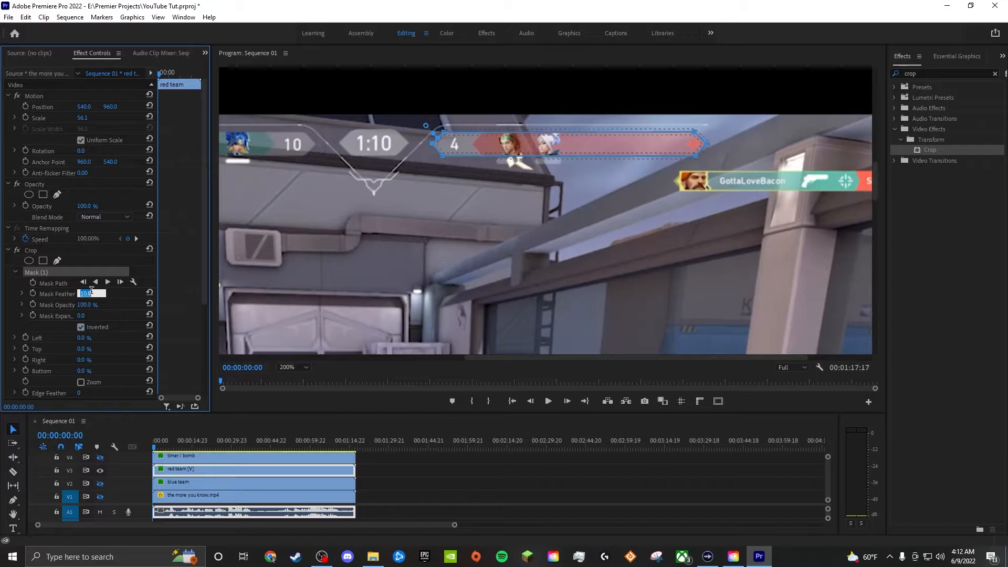
pyautogui.write('0')
pyautogui.click(90, 339)
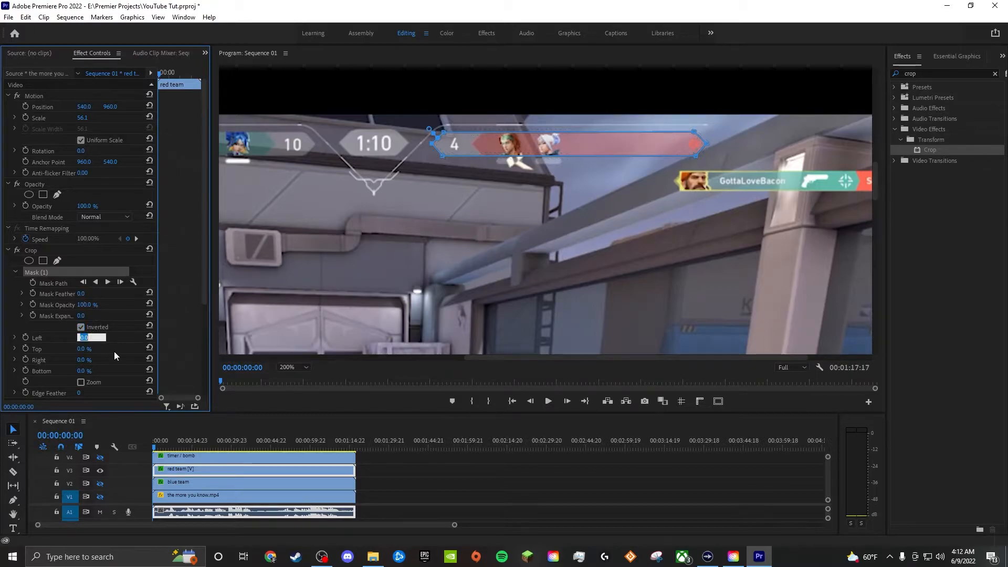
pyautogui.write('100')
pyautogui.press('Return')
pyautogui.click(572, 257)
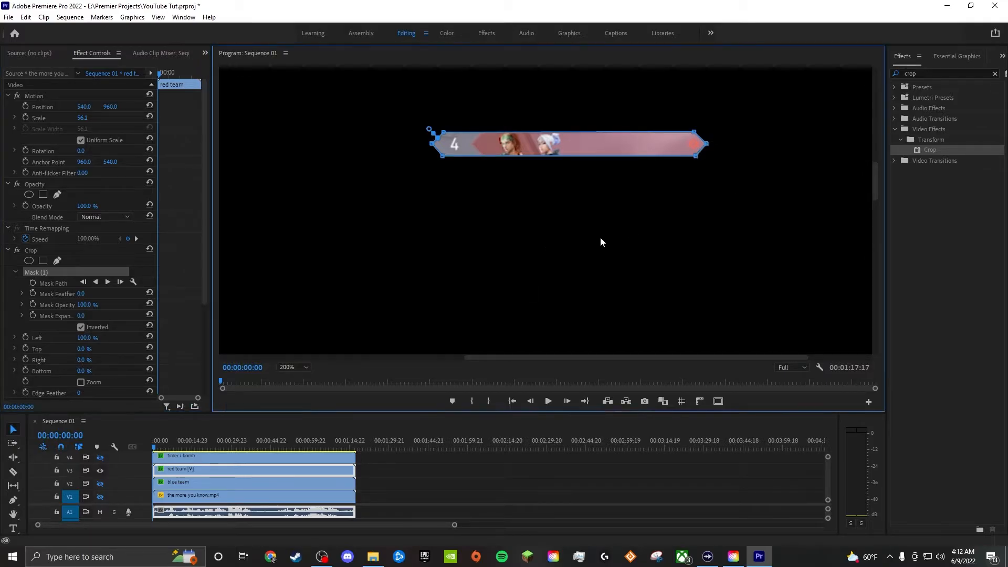
# - Display only the timer / bomb clip by hiding V3 and showing V4, with the playhead at 00:00:32:18 on the bomb icon
pyautogui.click(285, 454)
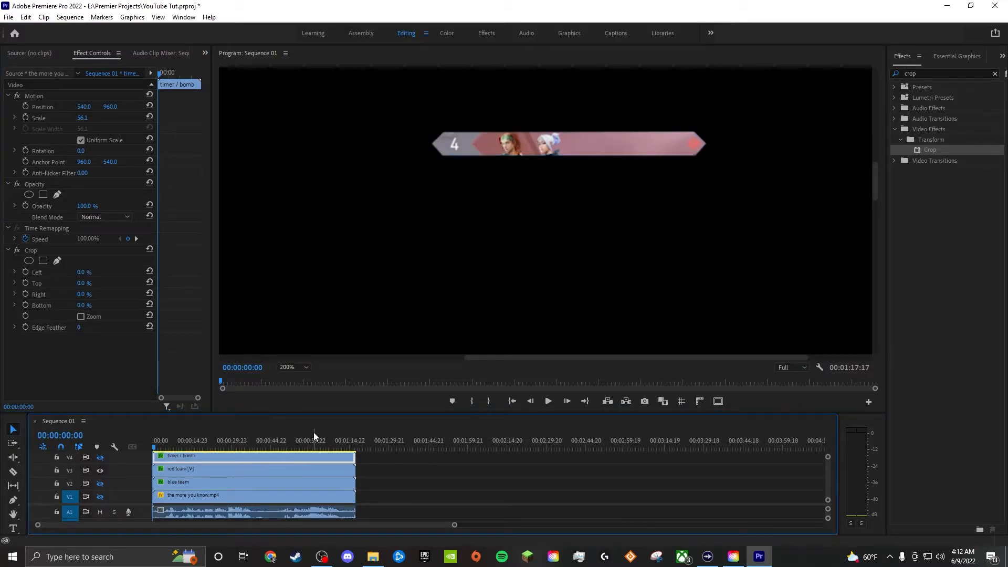
pyautogui.click(100, 470)
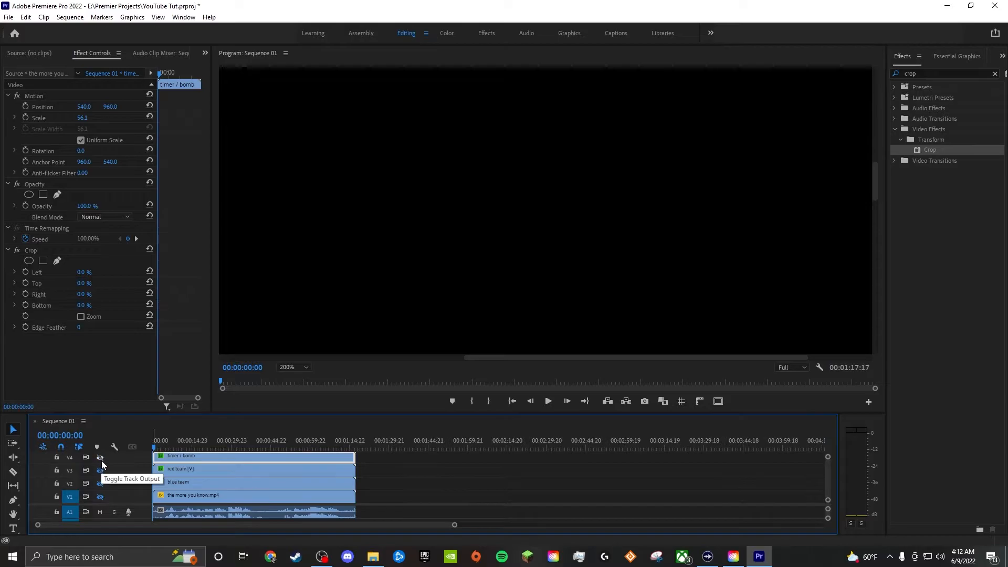
pyautogui.click(99, 457)
pyautogui.moveTo(467, 358); pyautogui.dragTo(415, 358)
pyautogui.moveTo(150, 449); pyautogui.dragTo(239, 445)
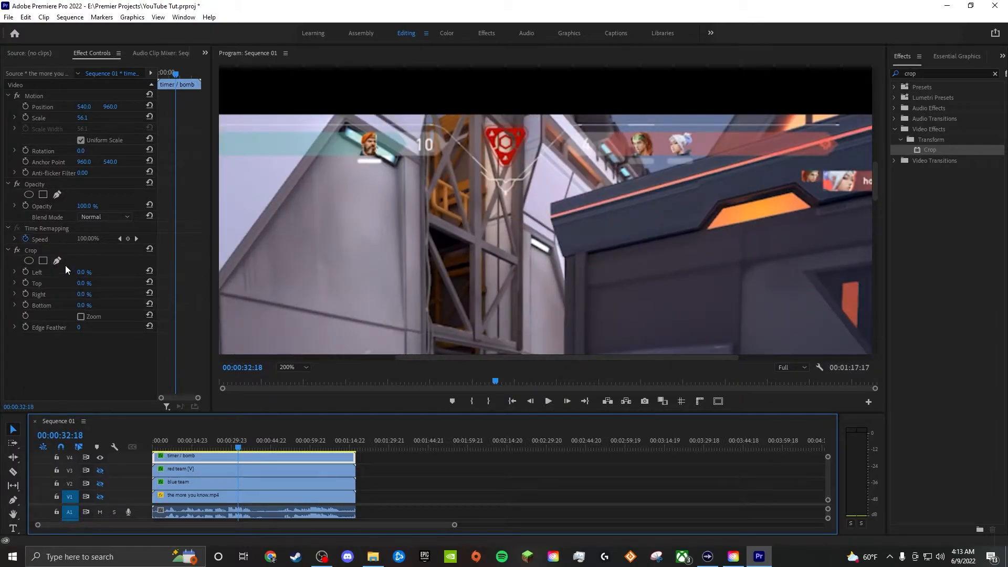
# - Draw a closed freehand Crop mask around the bomb icon on the timer / bomb clip and refine its upper corners
pyautogui.click(43, 261)
pyautogui.click(475, 132)
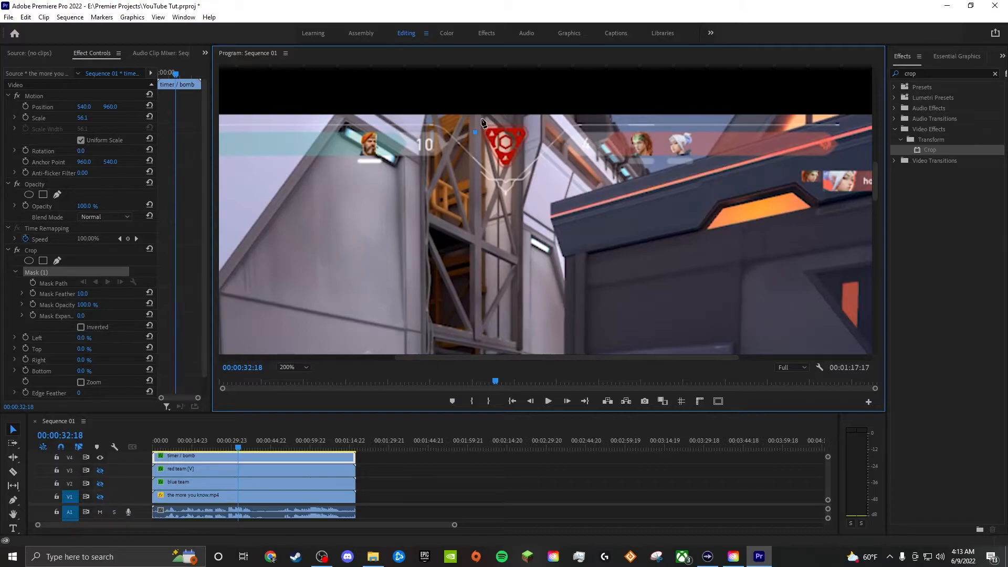
pyautogui.click(482, 119)
pyautogui.click(526, 119)
pyautogui.click(519, 168)
pyautogui.click(496, 168)
pyautogui.click(475, 135)
pyautogui.moveTo(525, 120); pyautogui.dragTo(487, 126)
# - Invert the timer / bomb clip's Crop mask, with the Crop effect's Left value at 100% and Mask Feather at 0
pyautogui.click(82, 327)
pyautogui.click(90, 336)
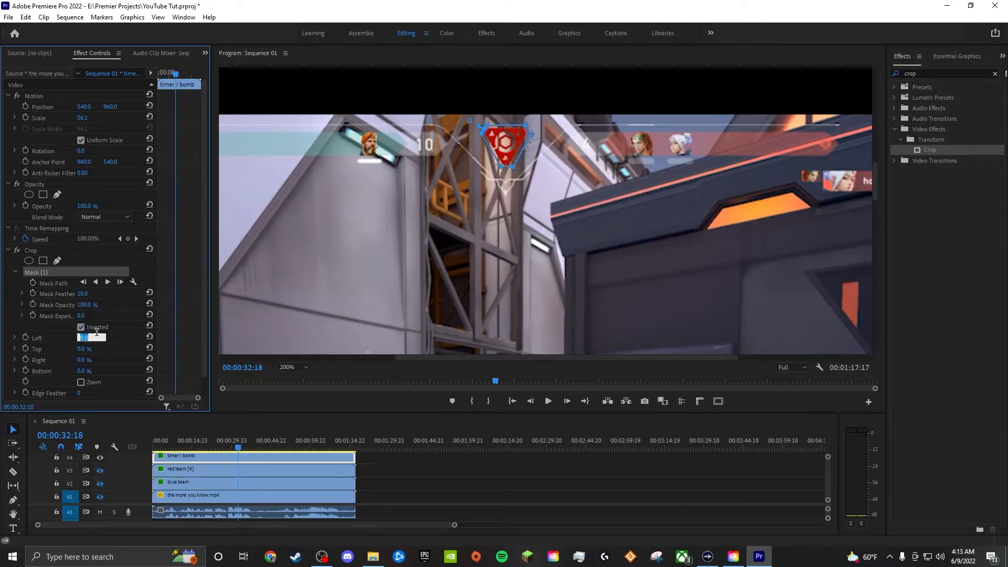
pyautogui.write('100')
pyautogui.press('Return')
pyautogui.click(86, 294)
pyautogui.write('0')
pyautogui.press('Return')
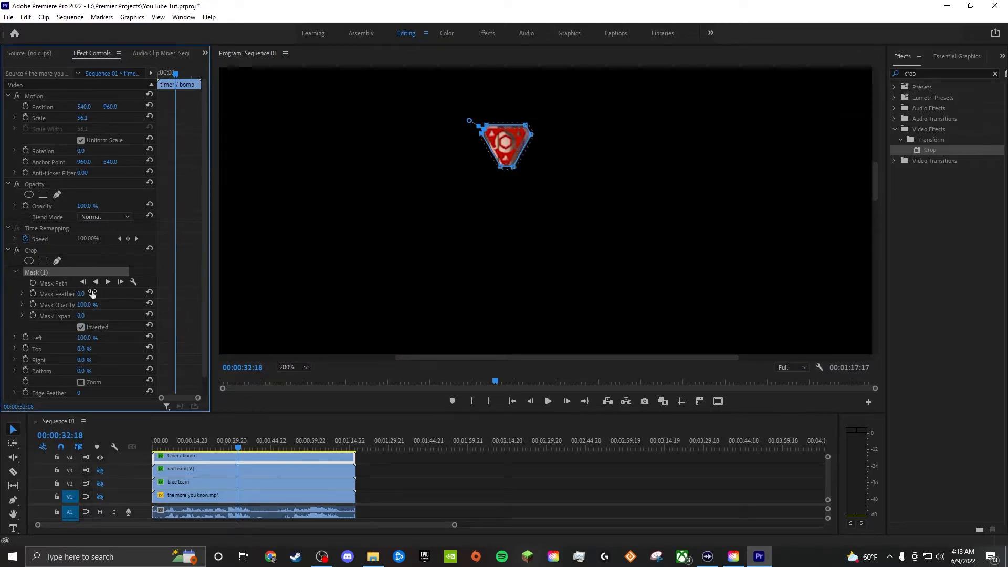
# - Fine-tune the timer / bomb mask's corner points, playing the sequence from the start with track A1 muted to check the fit
pyautogui.moveTo(532, 135); pyautogui.dragTo(530, 135)
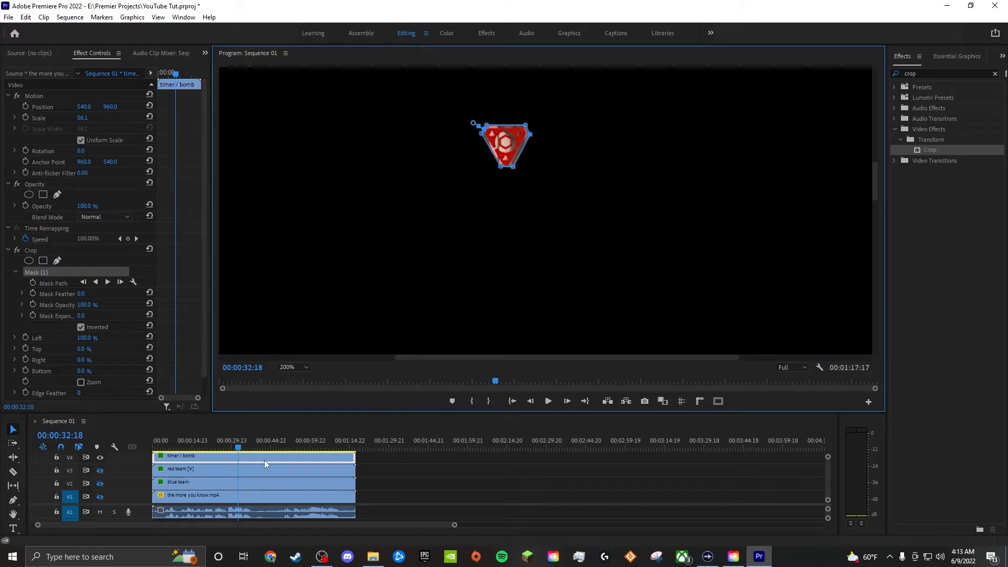
pyautogui.press('Home')
pyautogui.press('space')
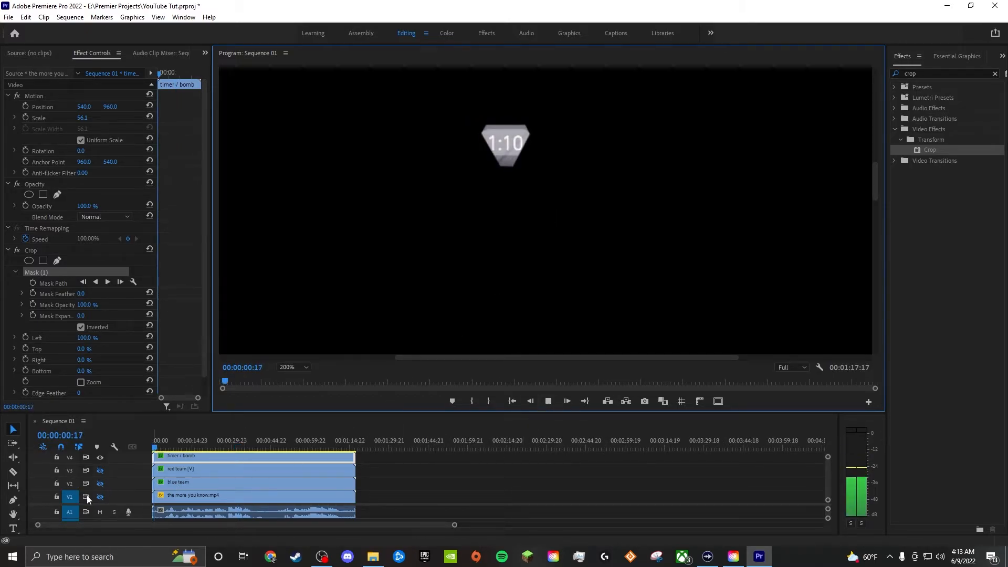
pyautogui.click(99, 513)
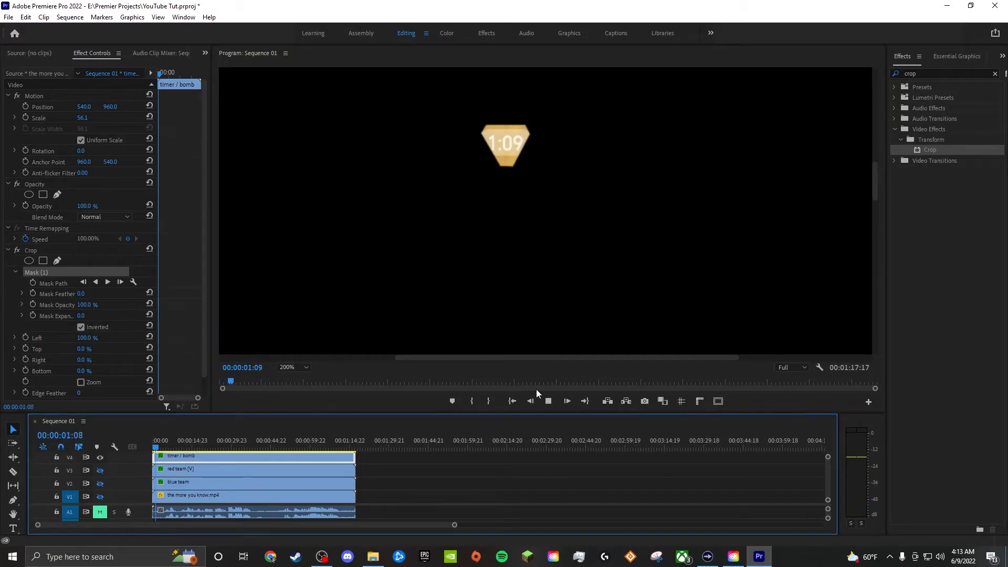
pyautogui.click(549, 401)
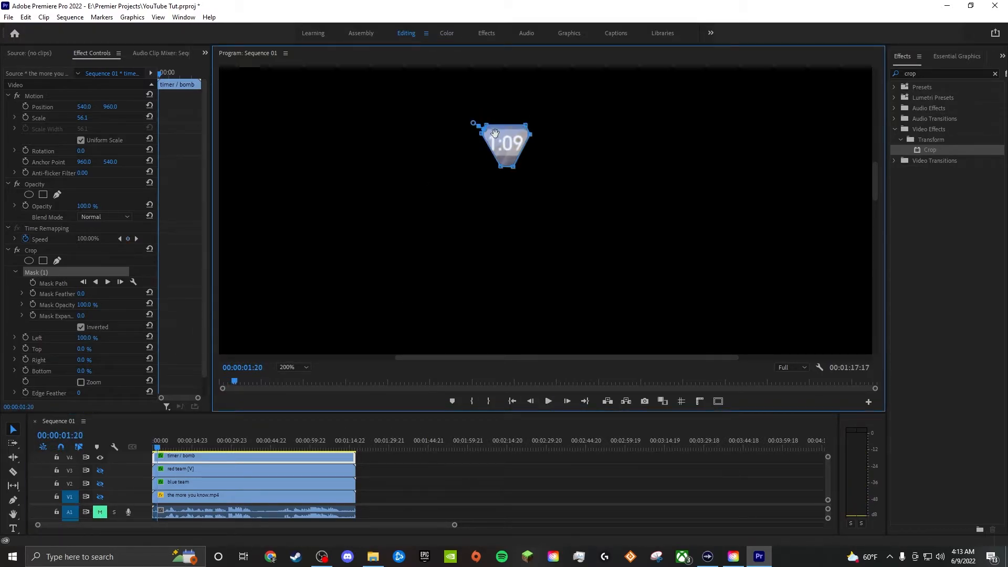
pyautogui.moveTo(487, 125); pyautogui.dragTo(487, 126)
# - Turn on the output of all four video tracks, V1 to V4
pyautogui.click(100, 457)
pyautogui.click(99, 470)
pyautogui.click(99, 483)
pyautogui.click(100, 497)
pyautogui.click(99, 457)
# - Fit the preview to the window and enlarge the base gameplay clip on V1 to a Scale of about 177.9, filling the vertical frame
pyautogui.click(213, 495)
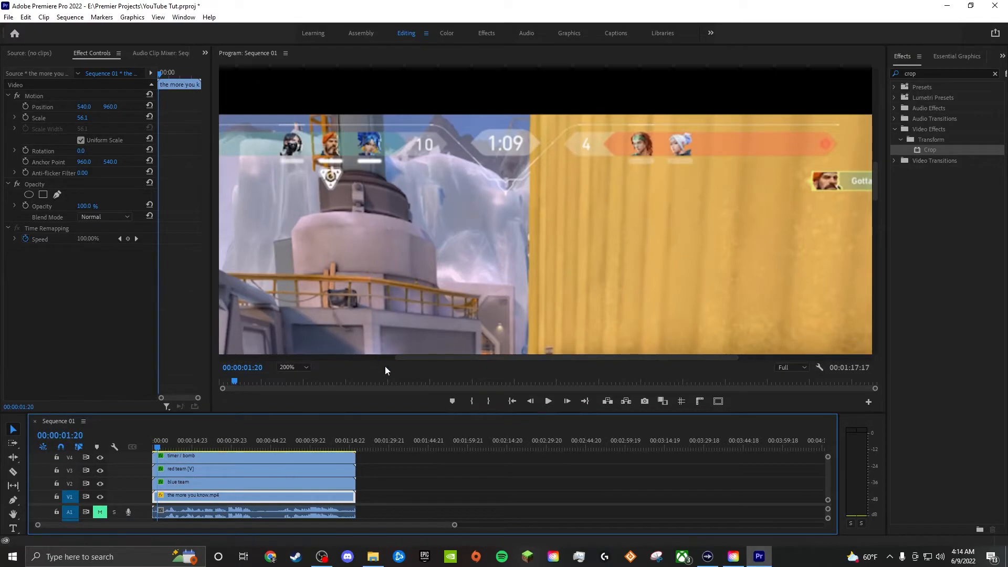
pyautogui.click(286, 367)
pyautogui.click(293, 376)
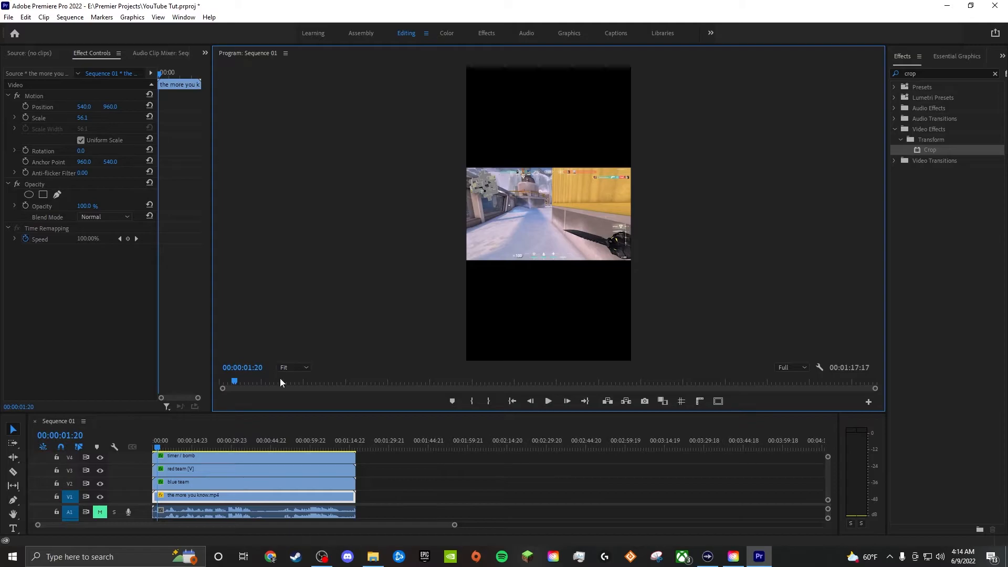
pyautogui.click(209, 499)
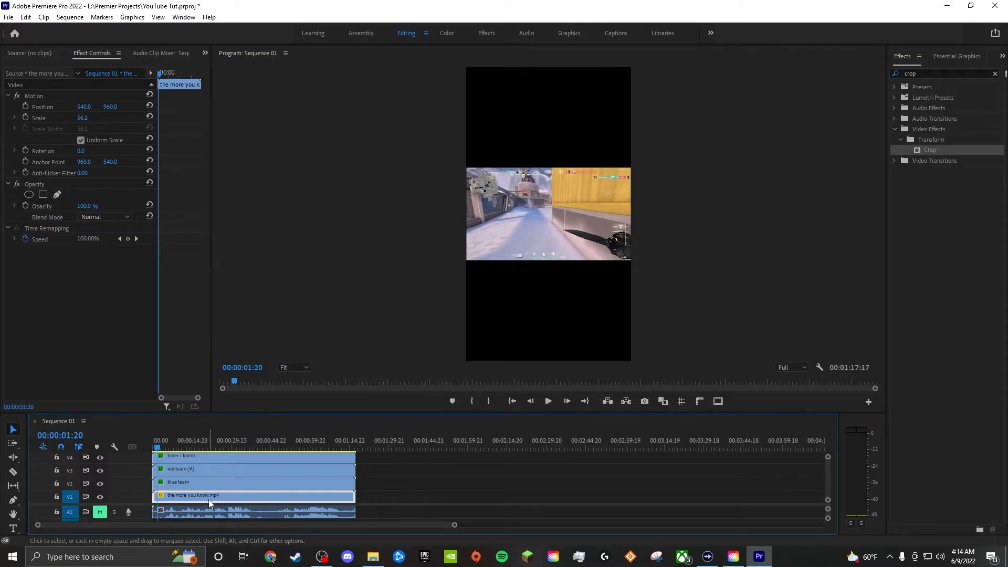
pyautogui.click(43, 106)
pyautogui.moveTo(631, 214); pyautogui.dragTo(809, 216)
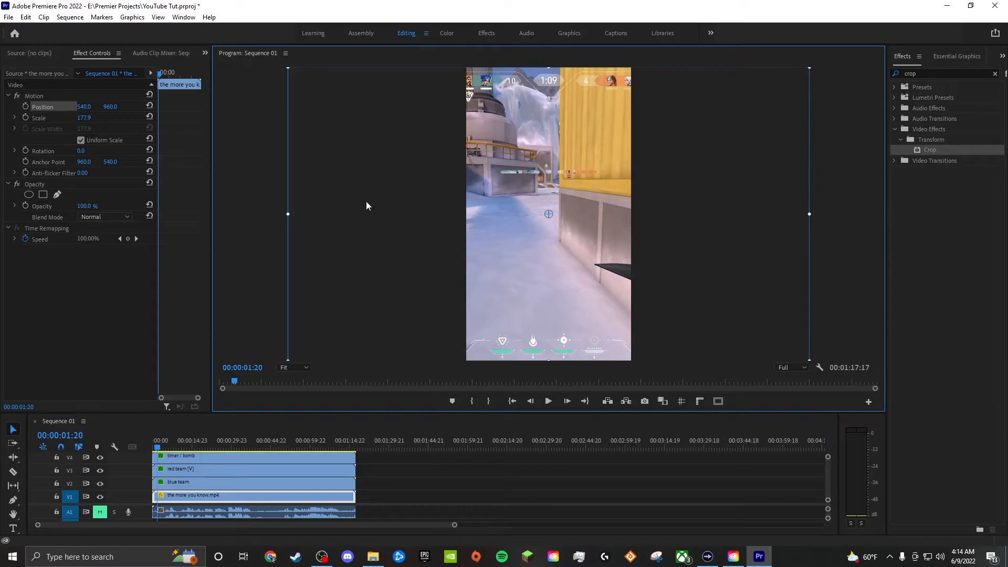
# - Enlarge the blue team clip to a Scale of about 225.9 and place its bar across the frame's top, at Position about 1282.9, 1200.4
pyautogui.click(293, 481)
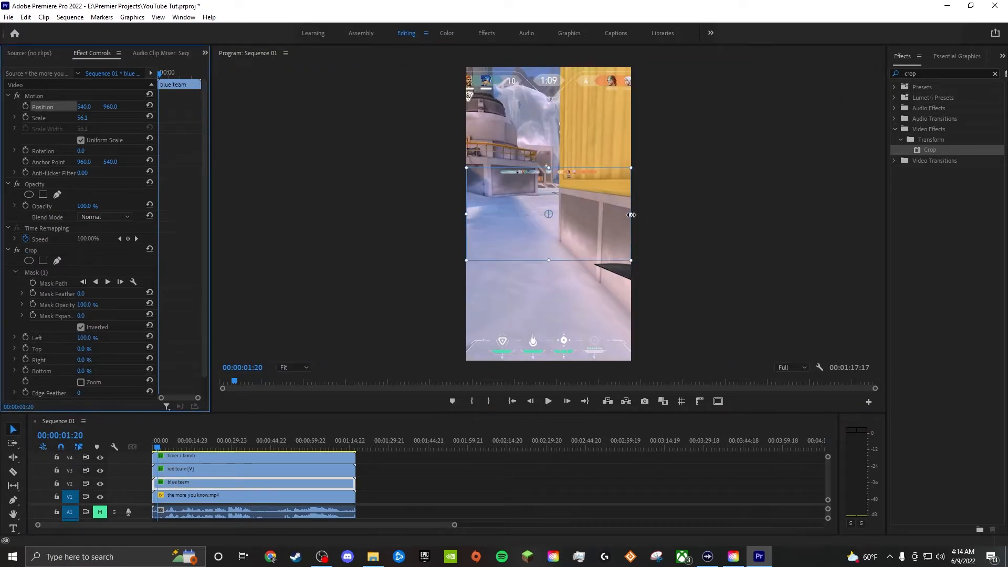
pyautogui.moveTo(630, 216); pyautogui.dragTo(717, 214)
pyautogui.moveTo(857, 231); pyautogui.dragTo(888, 236)
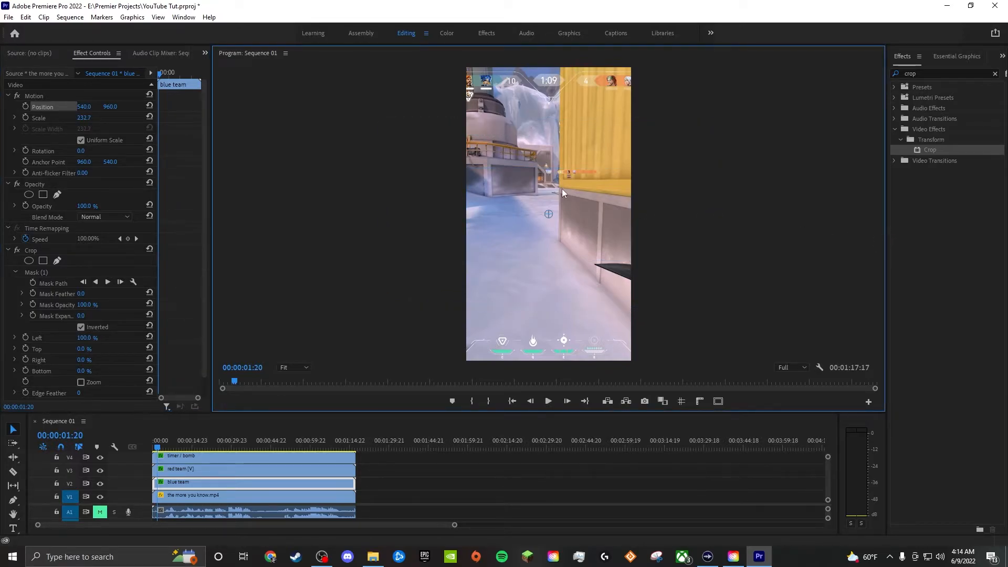
pyautogui.moveTo(676, 245); pyautogui.dragTo(584, 181)
pyautogui.moveTo(324, 254); pyautogui.dragTo(329, 249)
pyautogui.moveTo(561, 266); pyautogui.dragTo(562, 267)
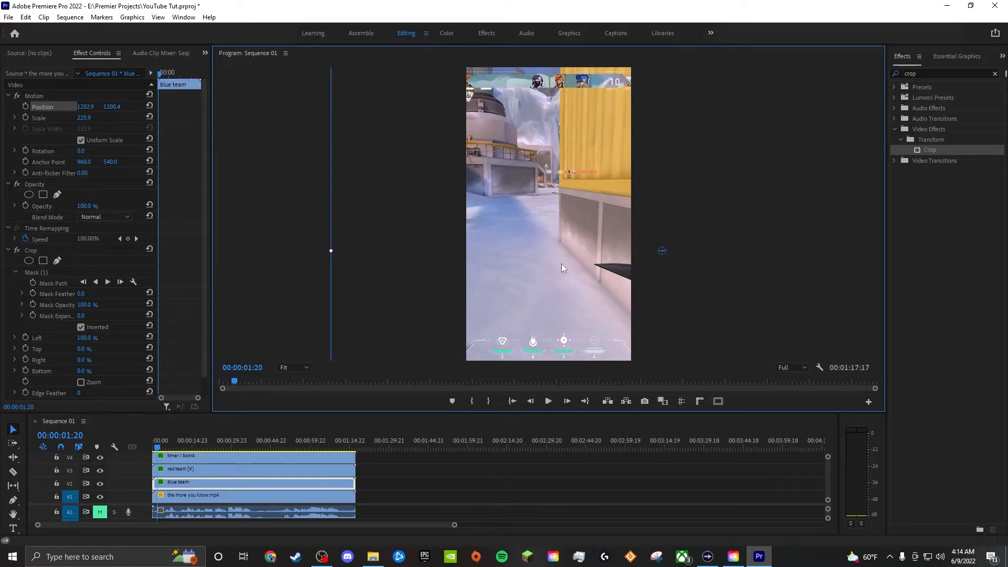
# - Round the blue team clip's Scale to a whole number
pyautogui.click(252, 469)
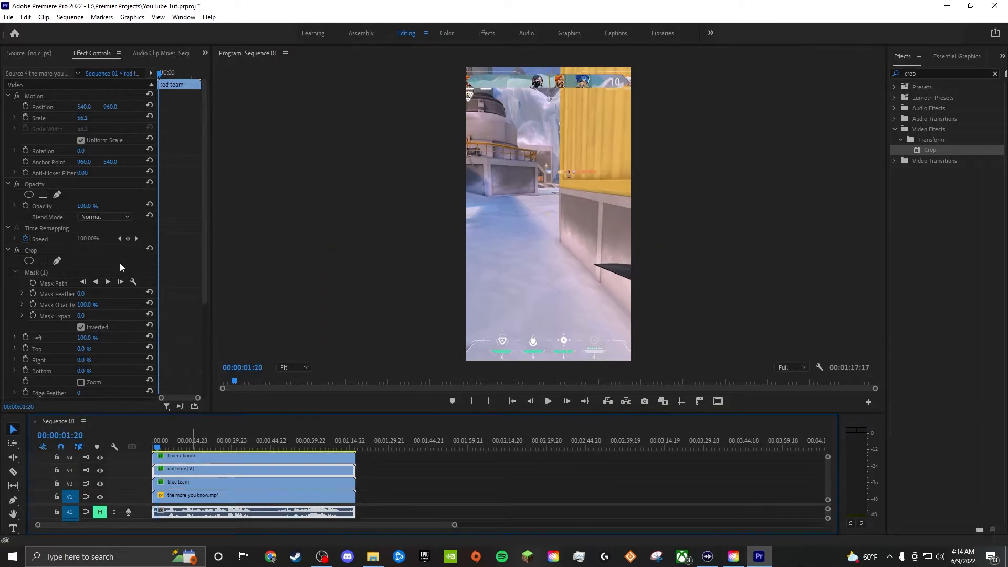
pyautogui.click(187, 483)
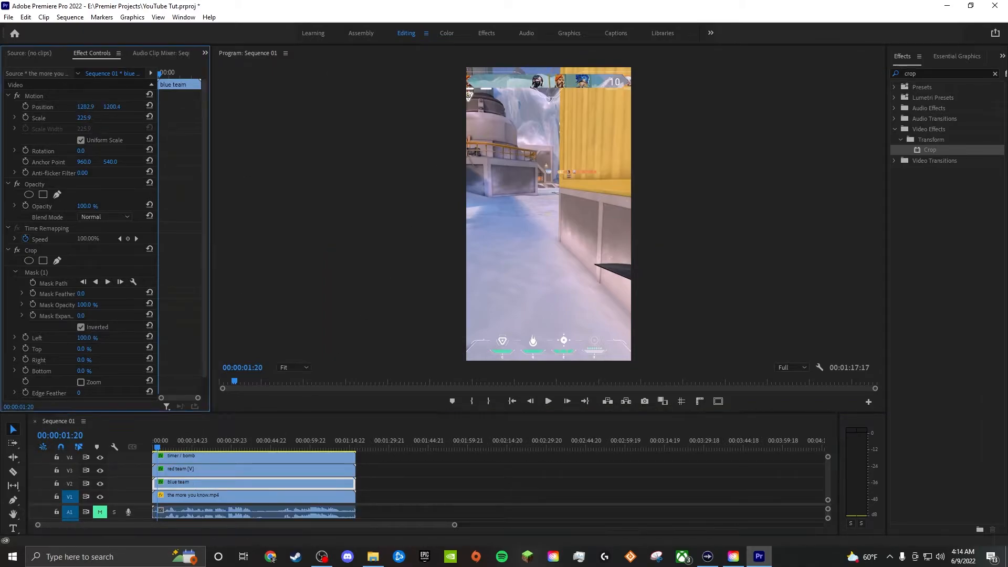
pyautogui.press('BackSpace')
pyautogui.press('BackSpace')
pyautogui.press('Return')
# - Set the red team clip's Scale to 226
pyautogui.click(194, 468)
pyautogui.click(78, 117)
pyautogui.write('22')
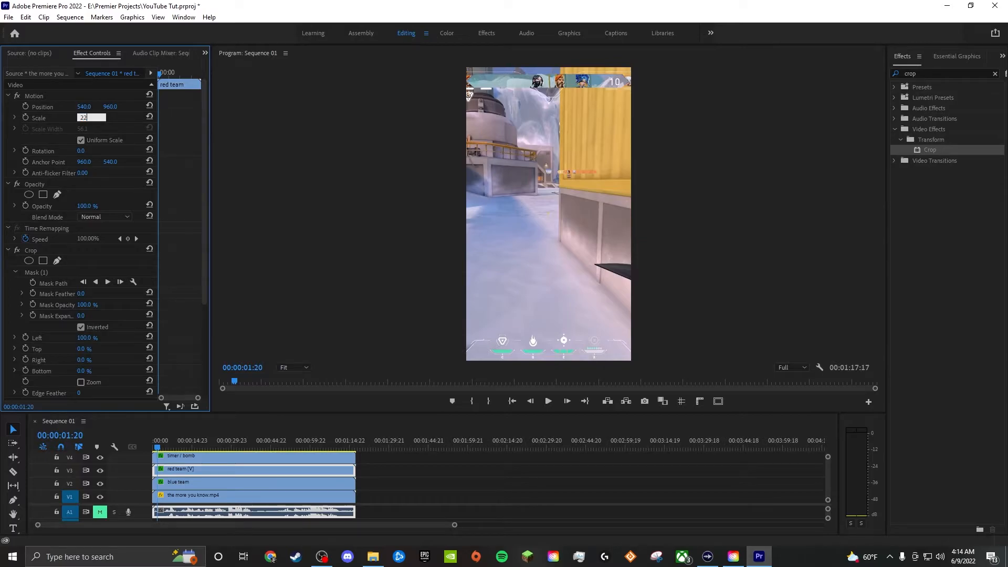
pyautogui.write('6')
pyautogui.press('Return')
# - Move the red team's bar directly beneath the blue team's bar, at Position about -213.2, 1296.6
pyautogui.click(60, 110)
pyautogui.moveTo(533, 218); pyautogui.dragTo(653, 226)
pyautogui.moveTo(400, 207); pyautogui.dragTo(335, 211)
pyautogui.moveTo(602, 210); pyautogui.dragTo(634, 221)
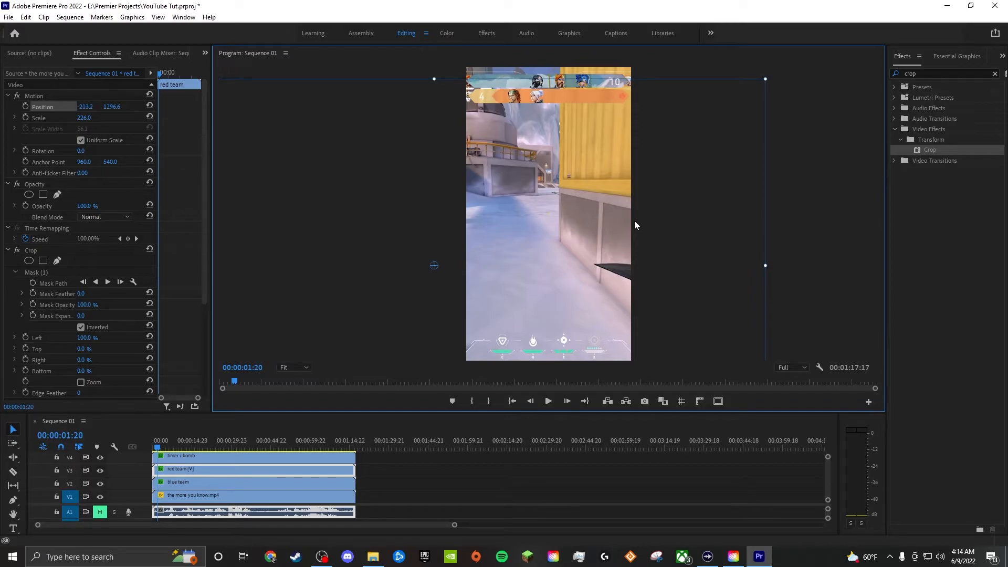
# - Enlarge the timer / bomb clip to a Scale of about 196.2 and center the timer above the ability icons, at Position about 536.6, 2619
pyautogui.click(789, 239)
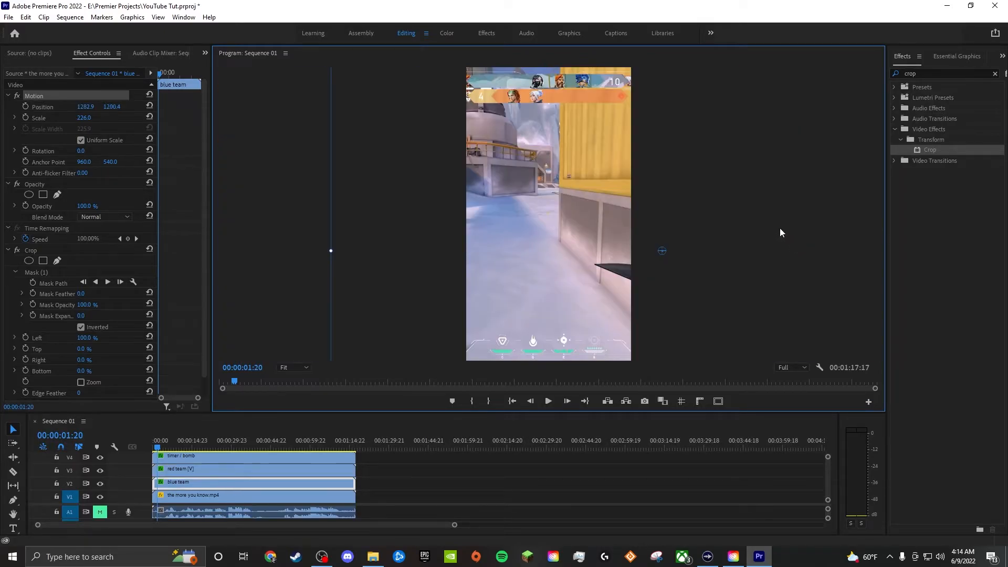
pyautogui.click(221, 456)
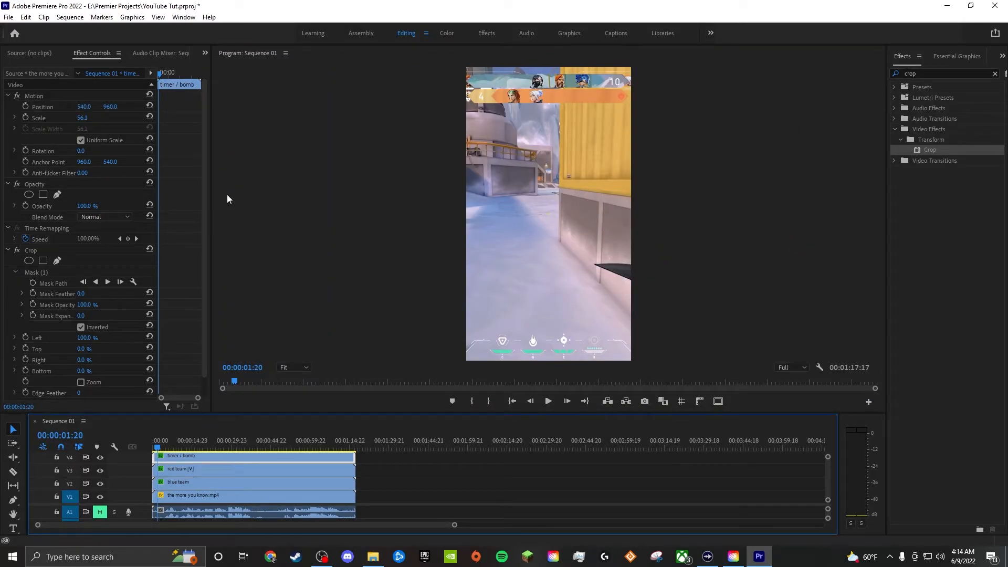
pyautogui.click(44, 108)
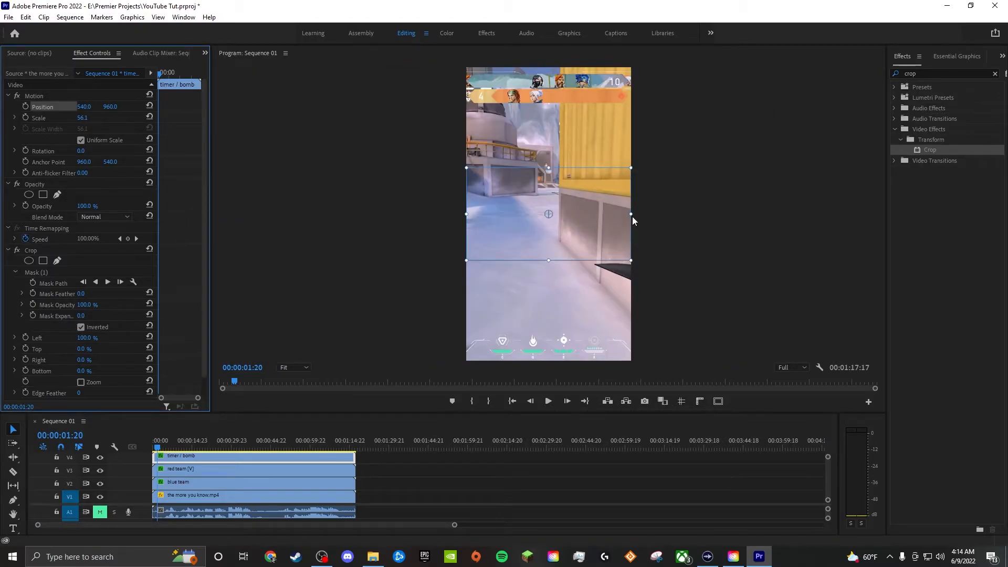
pyautogui.moveTo(630, 214); pyautogui.dragTo(772, 197)
pyautogui.moveTo(613, 215); pyautogui.dragTo(646, 334)
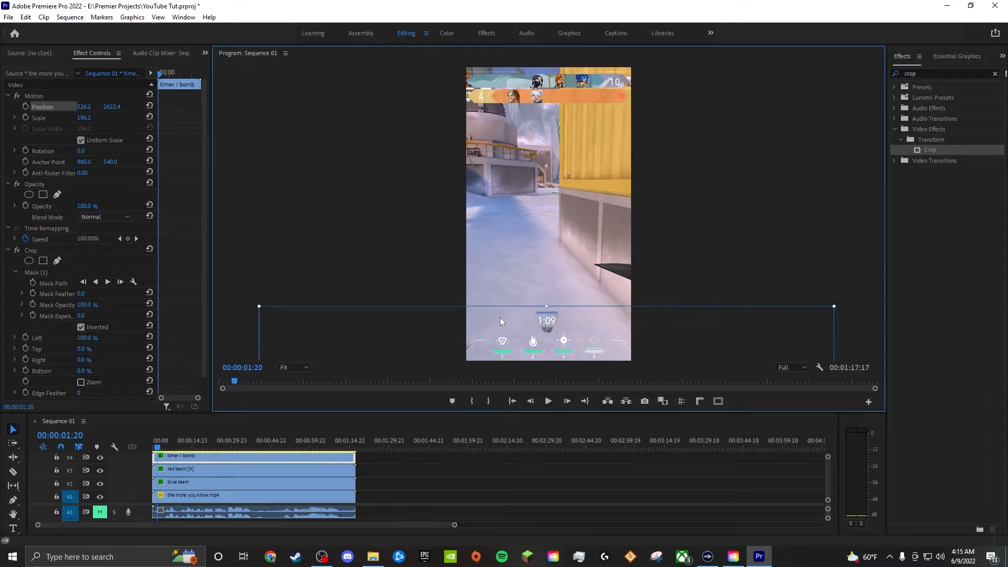
pyautogui.moveTo(616, 320); pyautogui.dragTo(617, 320)
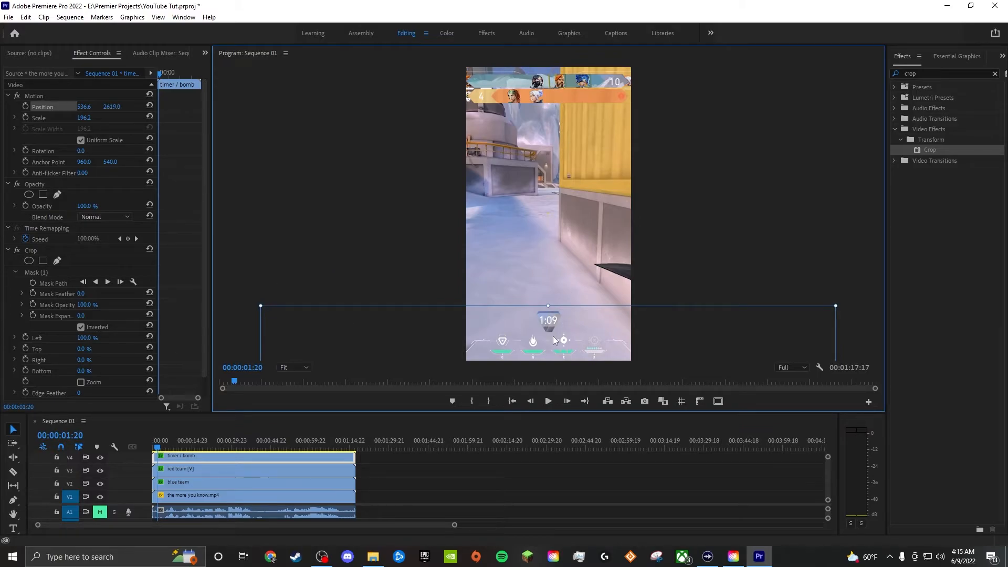
pyautogui.click(359, 265)
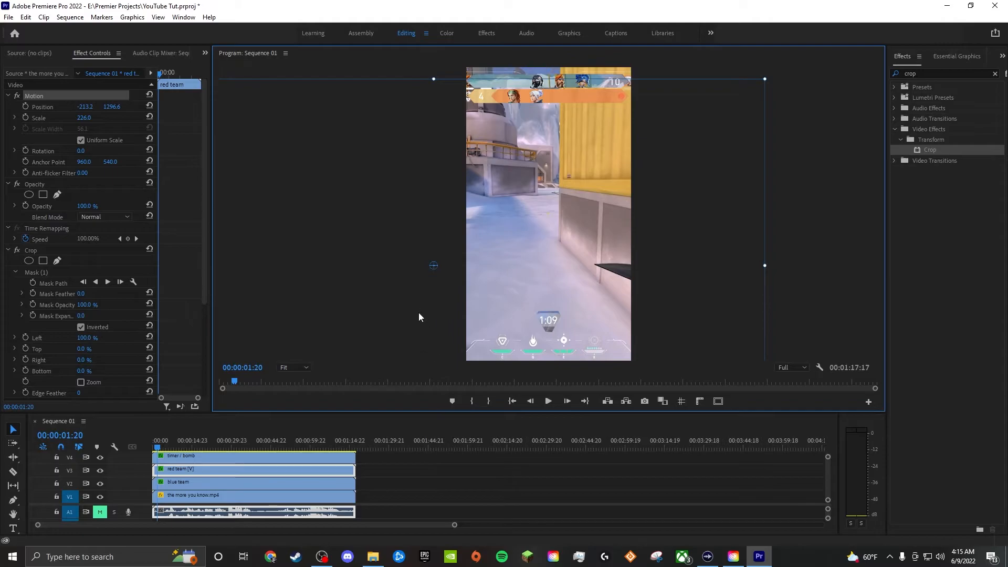
pyautogui.click(829, 134)
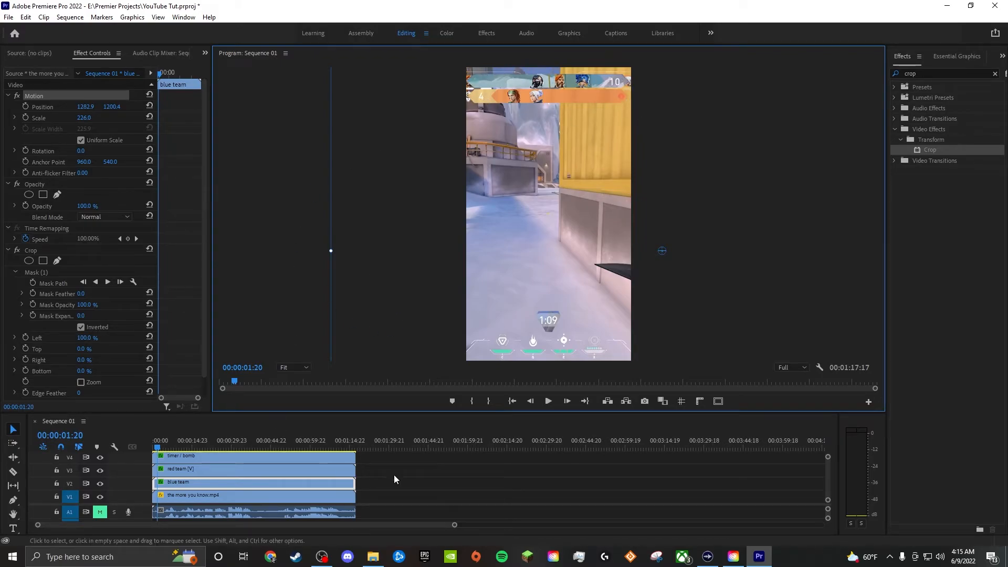
pyautogui.click(407, 486)
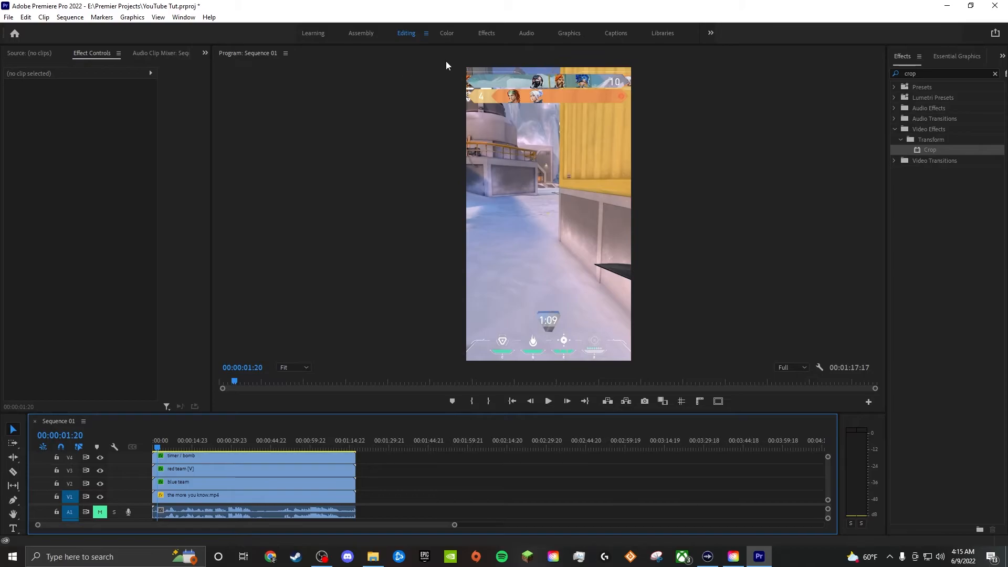
# - Create a 1080x1920 adjustment layer and place it on track V5, spanning the full length of the clips
pyautogui.click(566, 33)
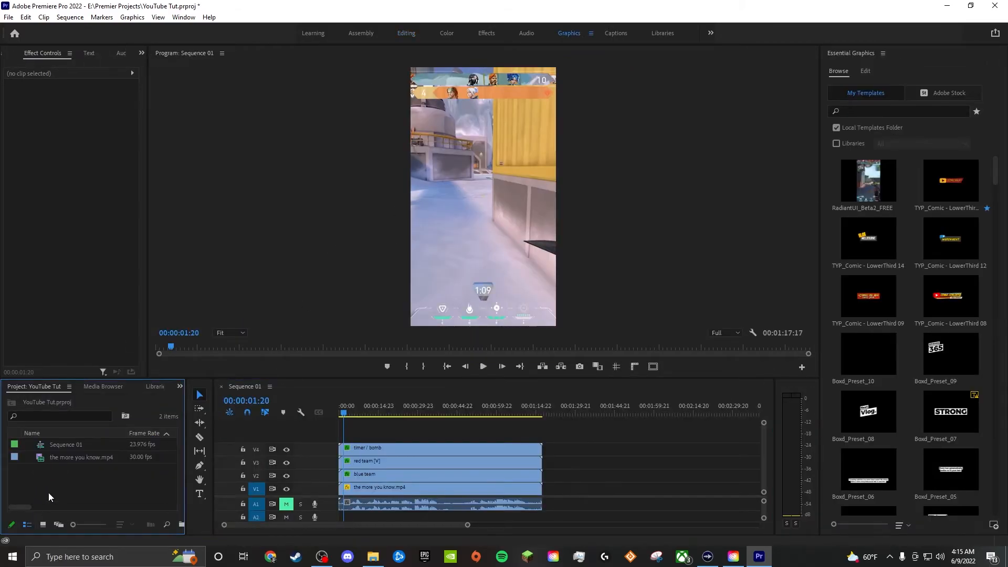
pyautogui.rightClick(49, 491)
pyautogui.moveTo(95, 335)
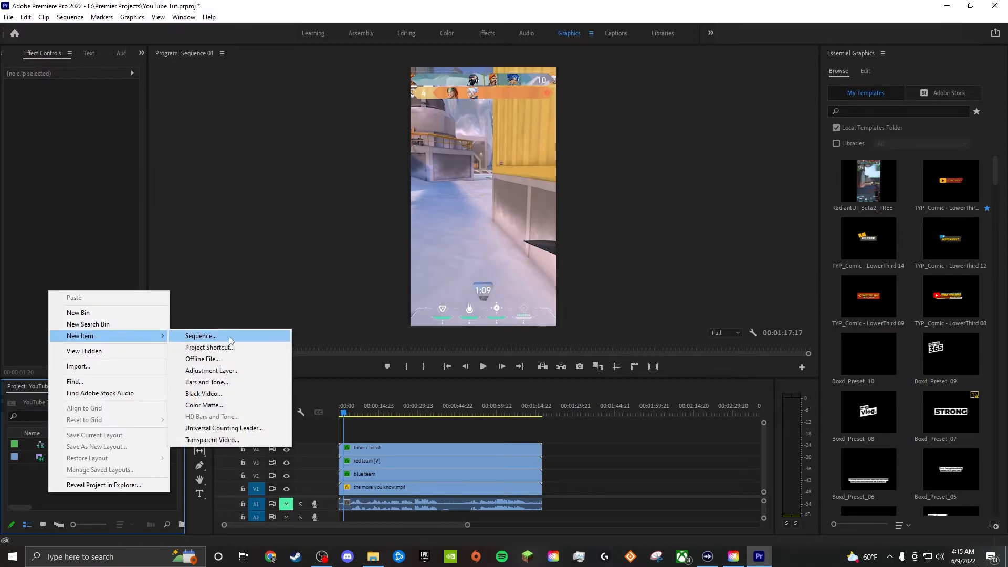
pyautogui.click(226, 371)
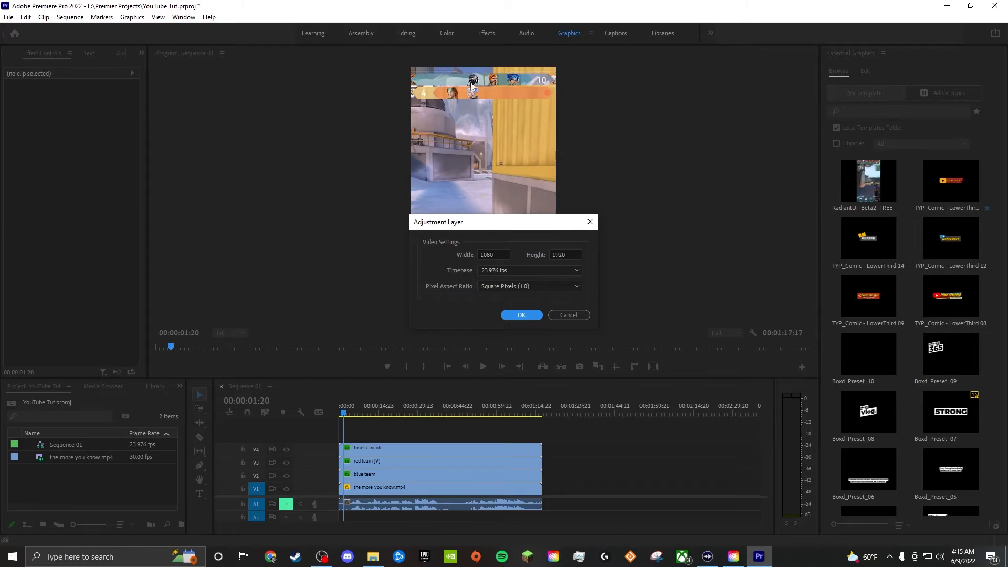
pyautogui.click(523, 316)
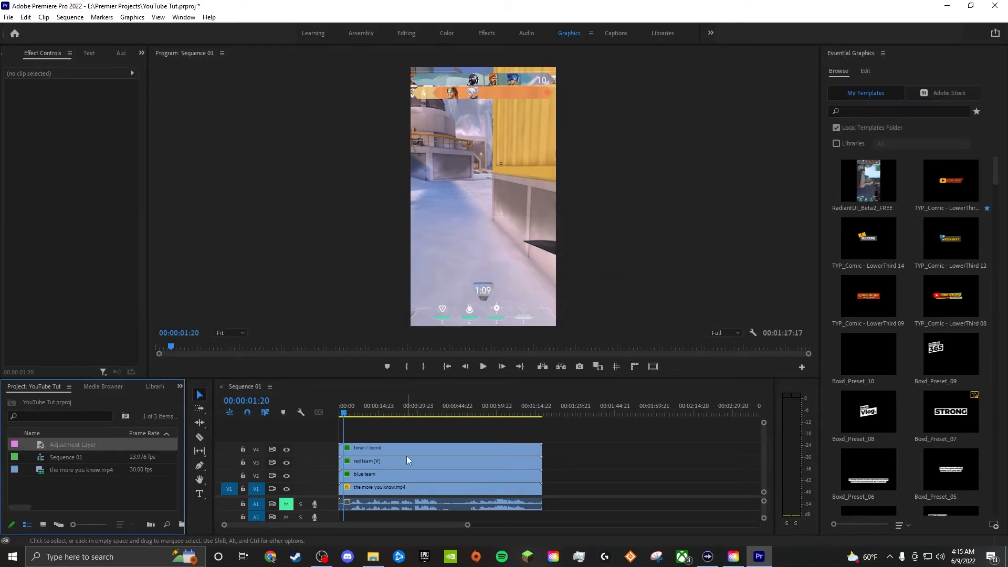
pyautogui.moveTo(51, 448); pyautogui.dragTo(521, 482)
pyautogui.click(577, 457)
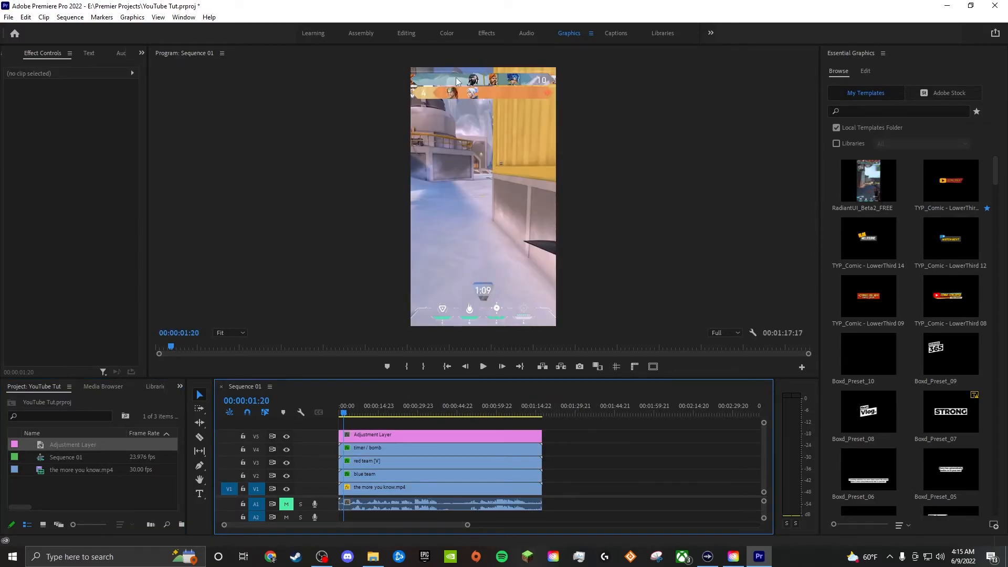
# - Reorder the tracks so the adjustment layer sits on V2, above the footage and below the blue team, red team and timer clips
pyautogui.moveTo(575, 448); pyautogui.dragTo(522, 475)
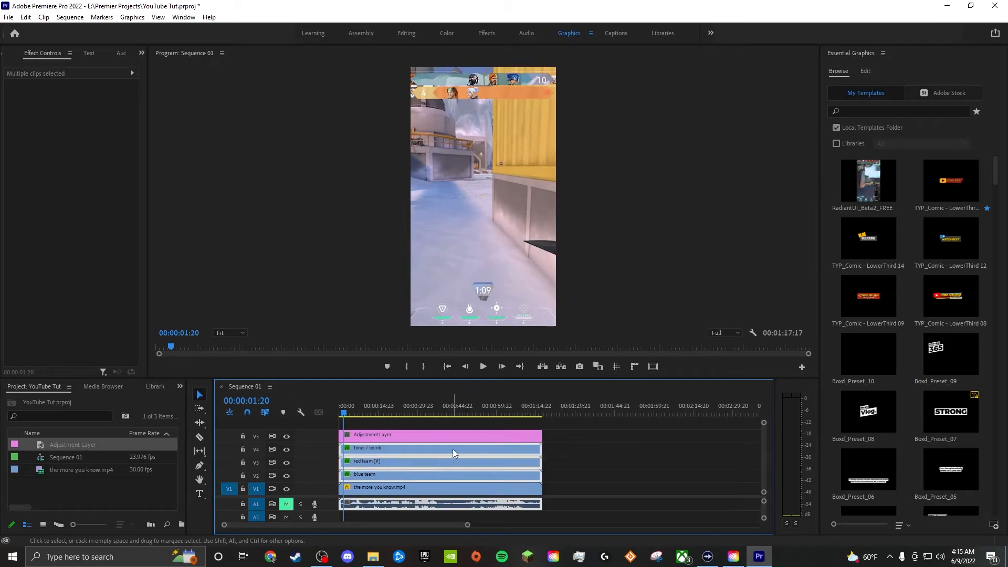
pyautogui.moveTo(370, 452); pyautogui.dragTo(573, 438)
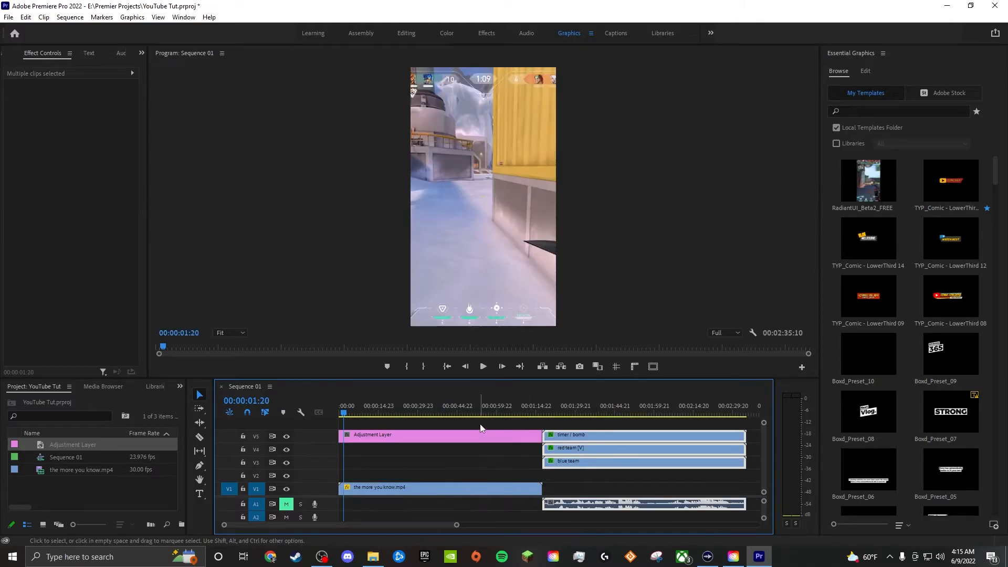
pyautogui.moveTo(481, 434); pyautogui.dragTo(481, 475)
pyautogui.moveTo(564, 504); pyautogui.dragTo(362, 501)
pyautogui.moveTo(585, 462); pyautogui.dragTo(379, 462)
pyautogui.moveTo(604, 434); pyautogui.dragTo(401, 435)
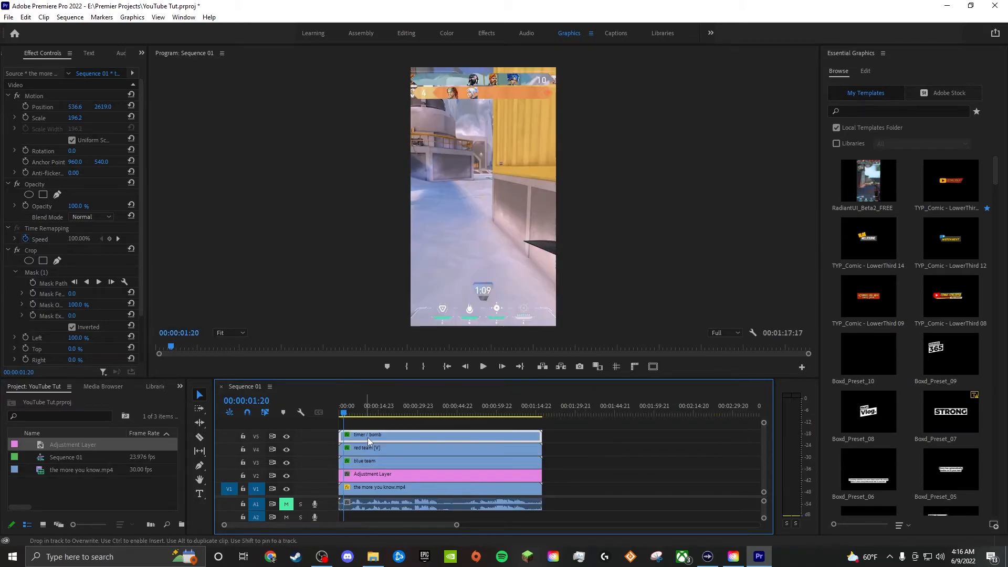
pyautogui.click(606, 464)
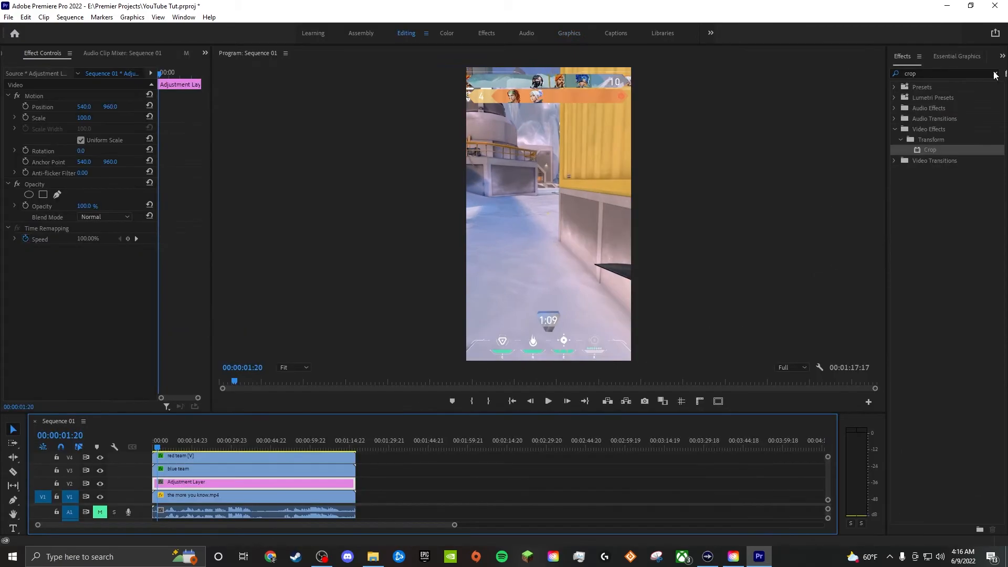
# - Apply Gaussian Blur to the adjustment layer with a Blurriness of 150
pyautogui.click(998, 75)
pyautogui.click(955, 72)
pyautogui.write('gaus')
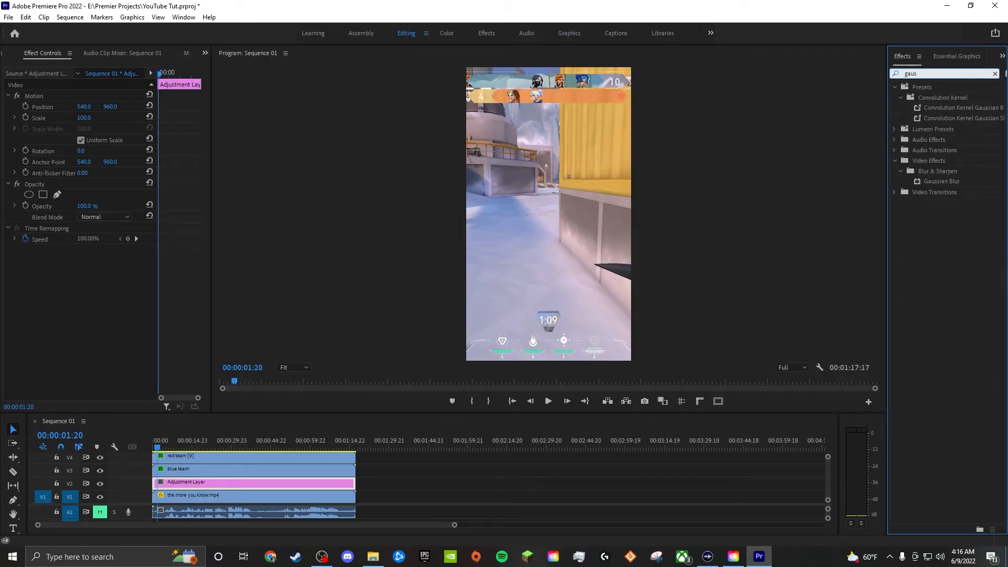
pyautogui.moveTo(940, 181); pyautogui.dragTo(218, 483)
pyautogui.click(81, 272)
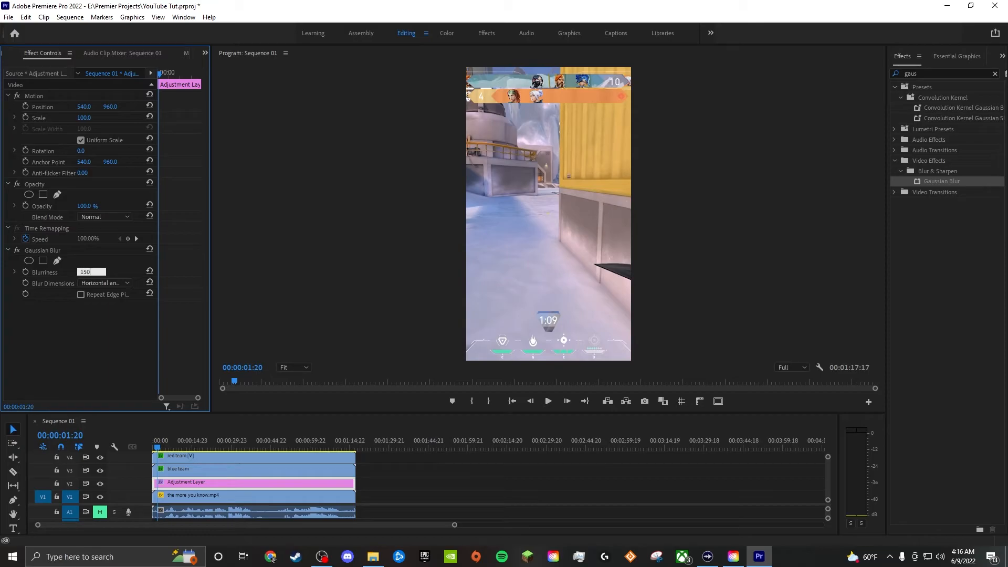
pyautogui.press('Return')
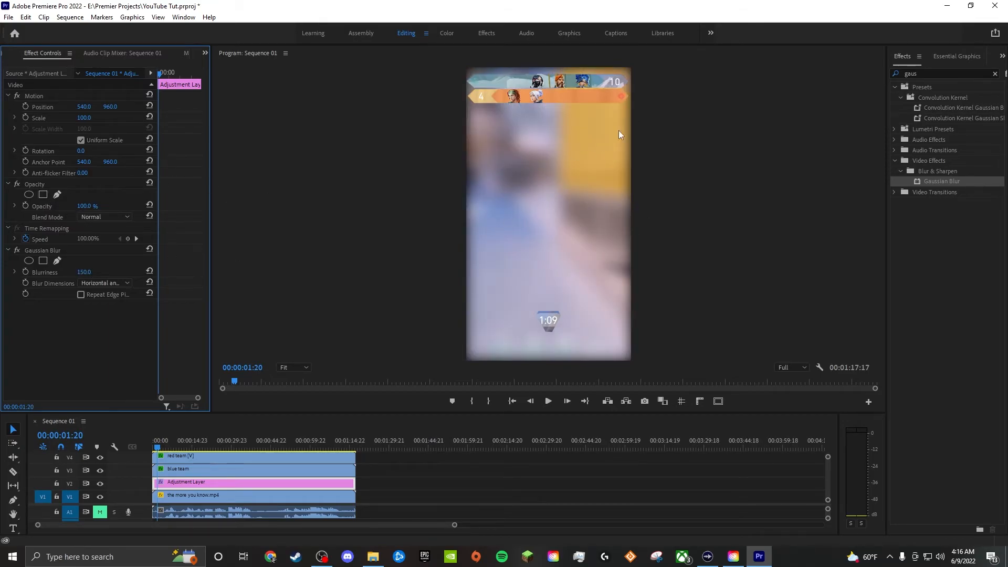
# - Draw a four-point opacity mask on the adjustment layer around the two team bars, with its lower edge just beneath the red bar
pyautogui.click(43, 195)
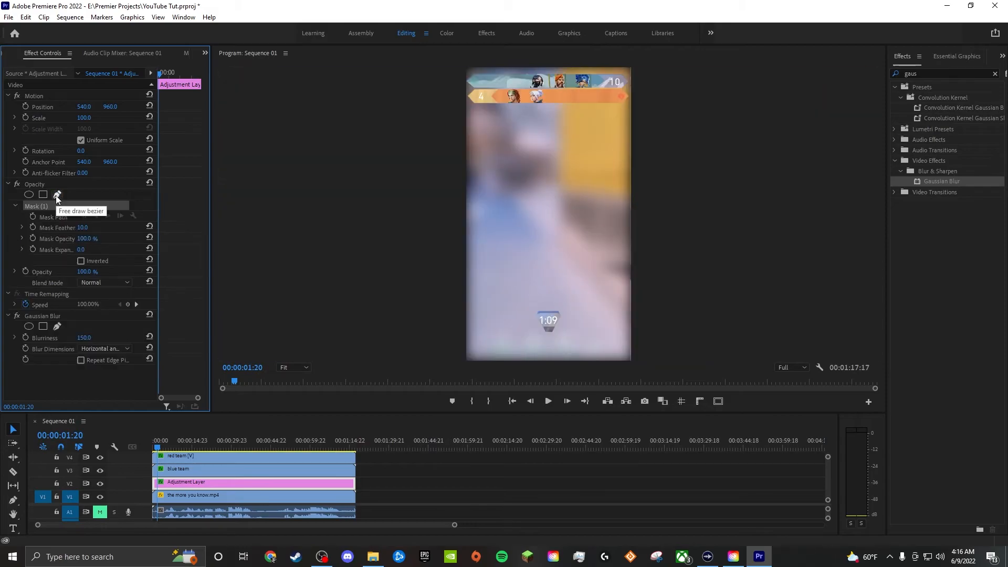
pyautogui.click(437, 120)
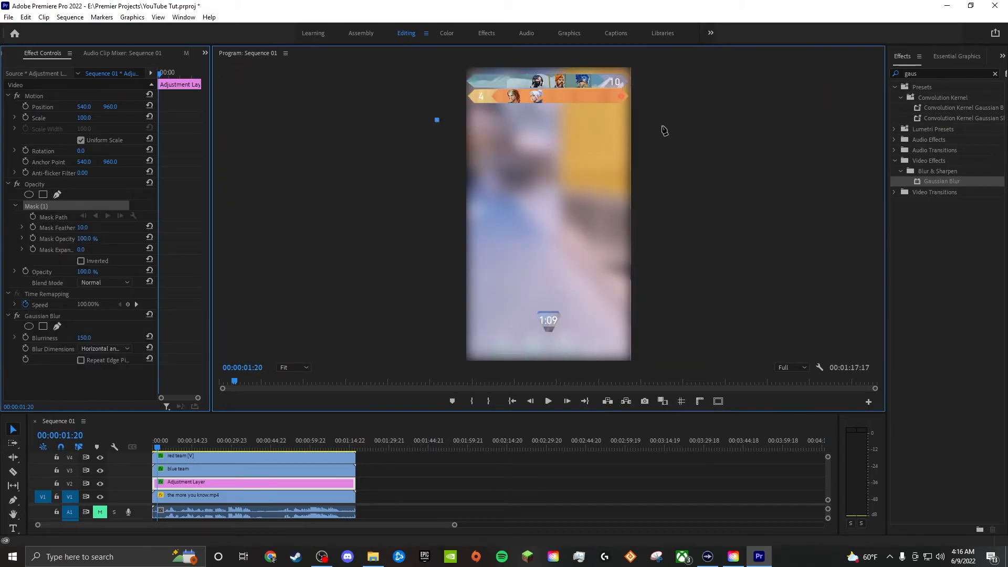
pyautogui.click(659, 120)
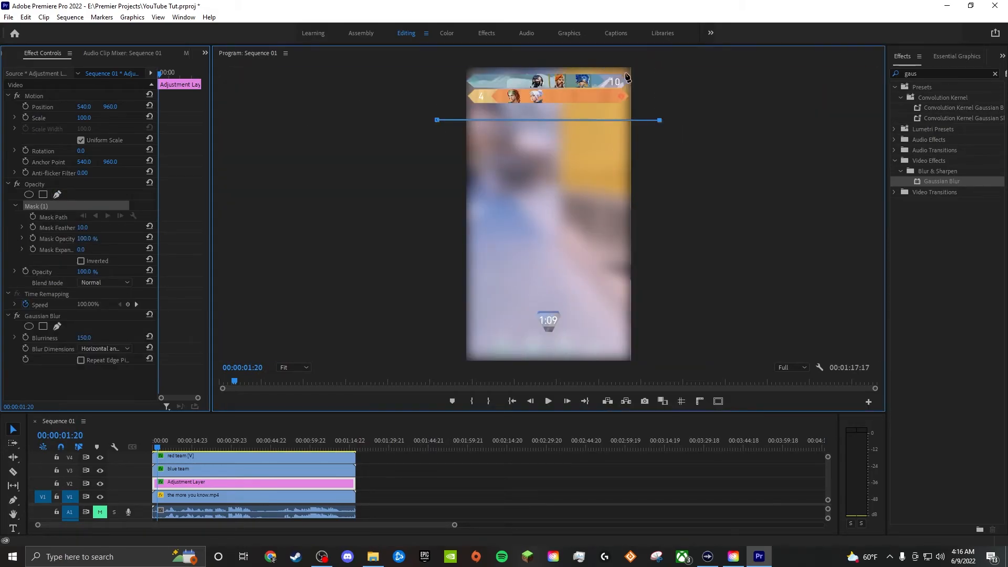
pyautogui.click(665, 69)
pyautogui.scroll(4, 683, 106)
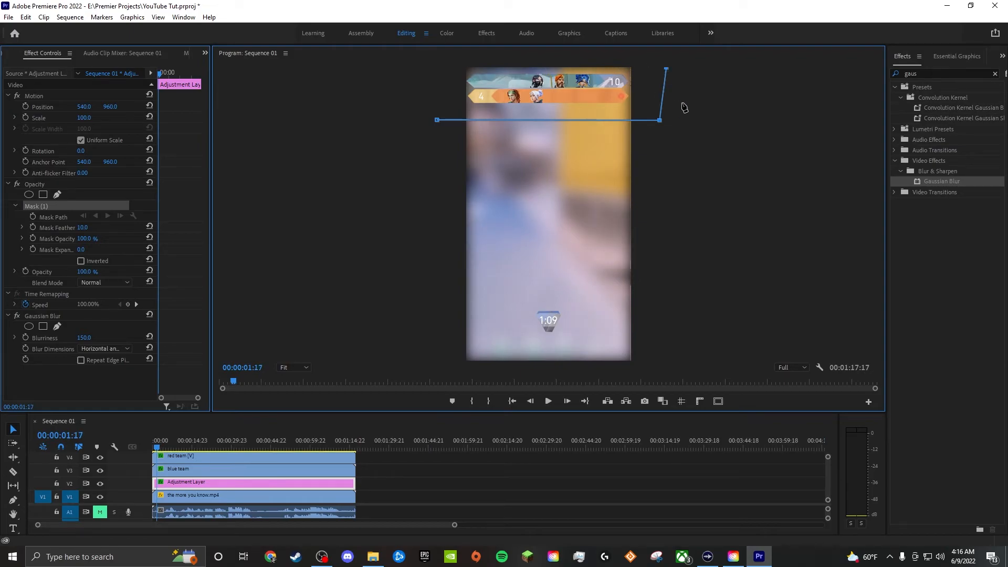
pyautogui.click(427, 70)
pyautogui.click(437, 120)
pyautogui.moveTo(576, 108); pyautogui.dragTo(636, 86)
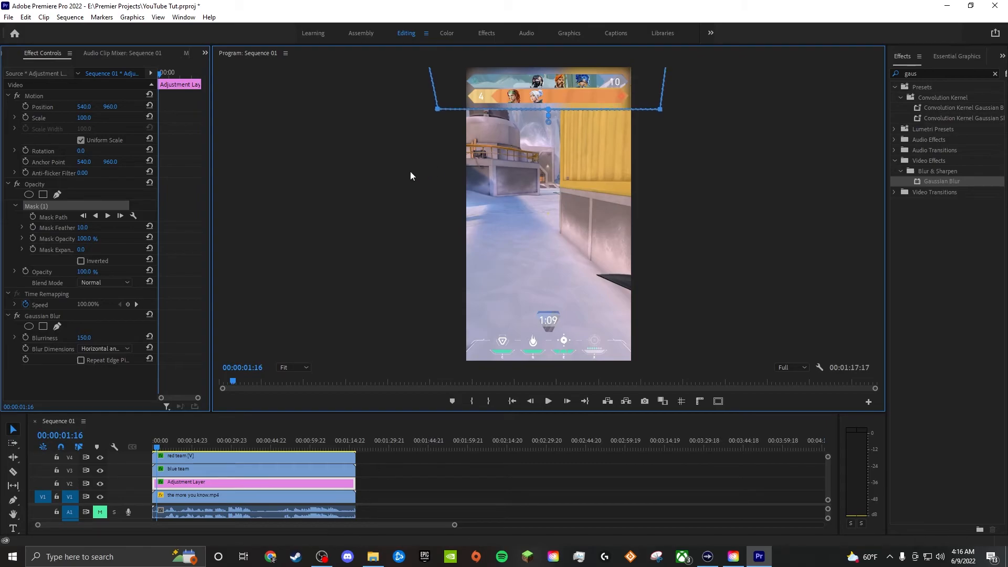
# - Play the sequence from the start and try a Mask Feather of 0 on the adjustment layer's mask
pyautogui.click(85, 227)
pyautogui.click(303, 198)
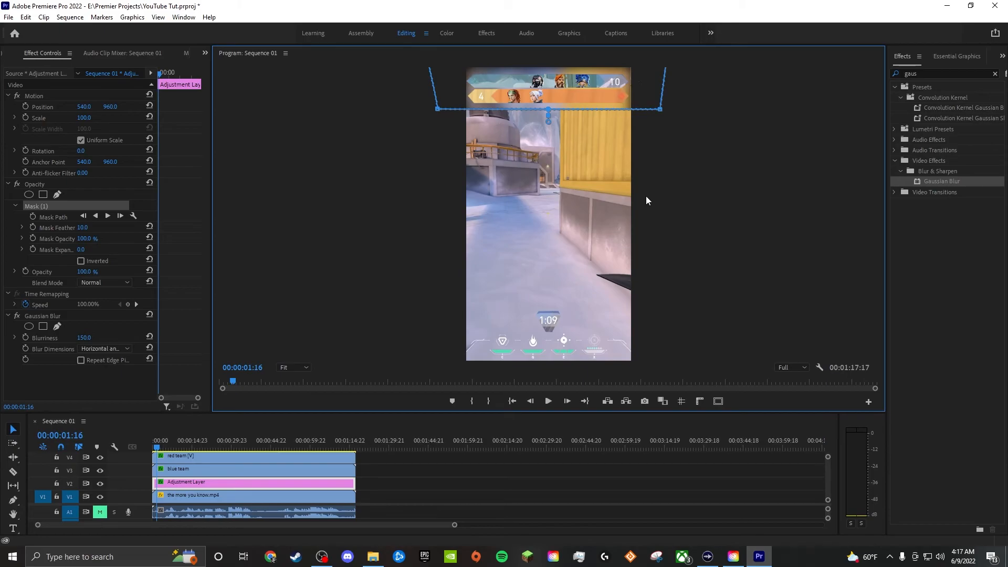
pyautogui.press('Home')
pyautogui.press('space')
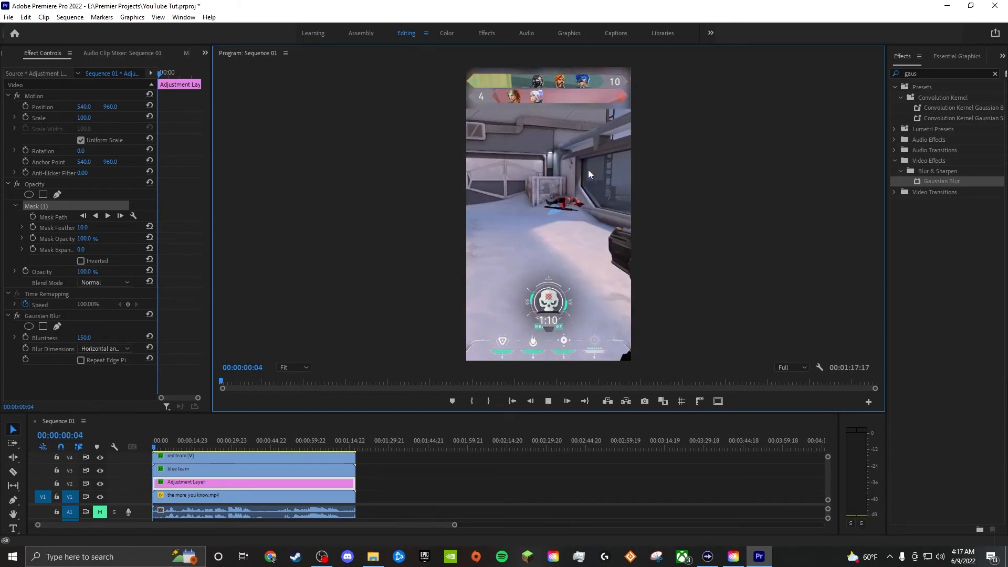
pyautogui.click(91, 225)
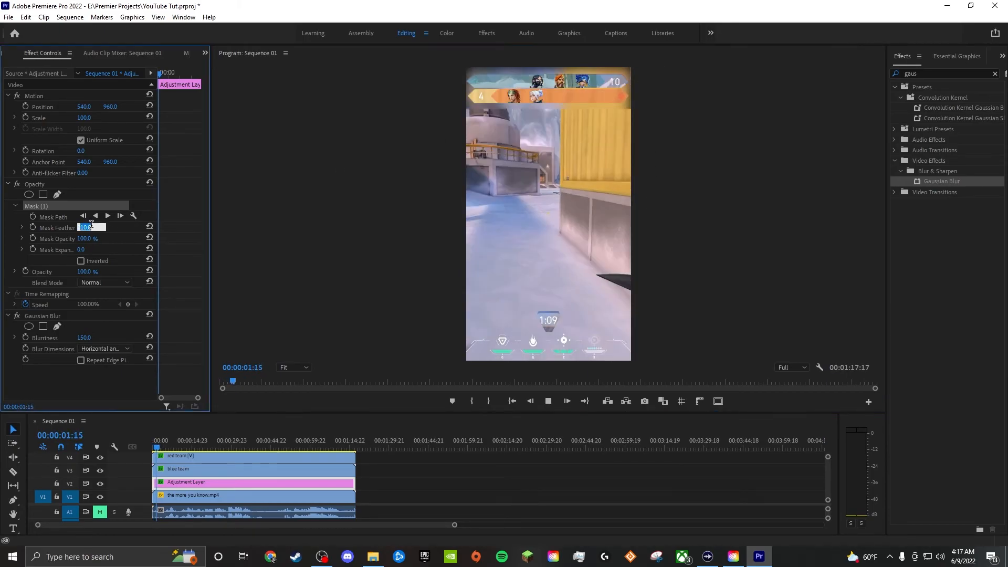
pyautogui.write('0')
pyautogui.press('Return')
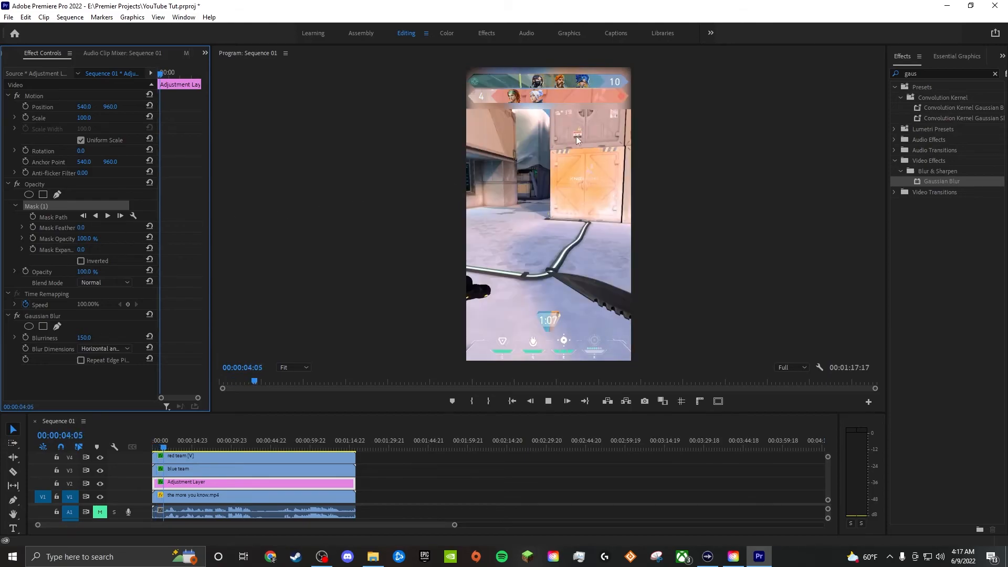
pyautogui.click(549, 403)
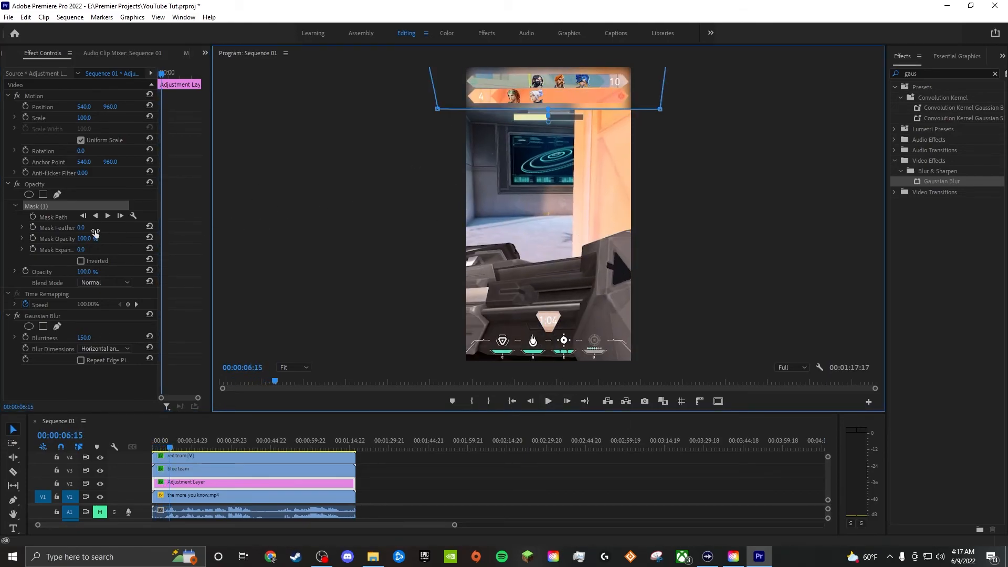
# - Set the adjustment layer's Mask Feather to 29 and play the sequence from the start to check the blur
pyautogui.click(82, 227)
pyautogui.hotkey('shift', 'Up')
pyautogui.click(704, 202)
pyautogui.press('Home')
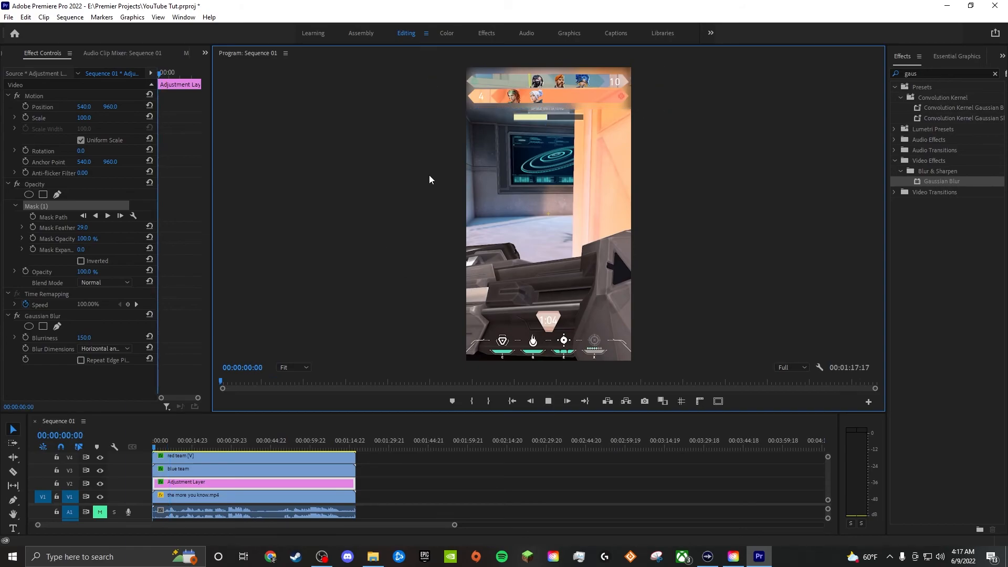
pyautogui.press('space')
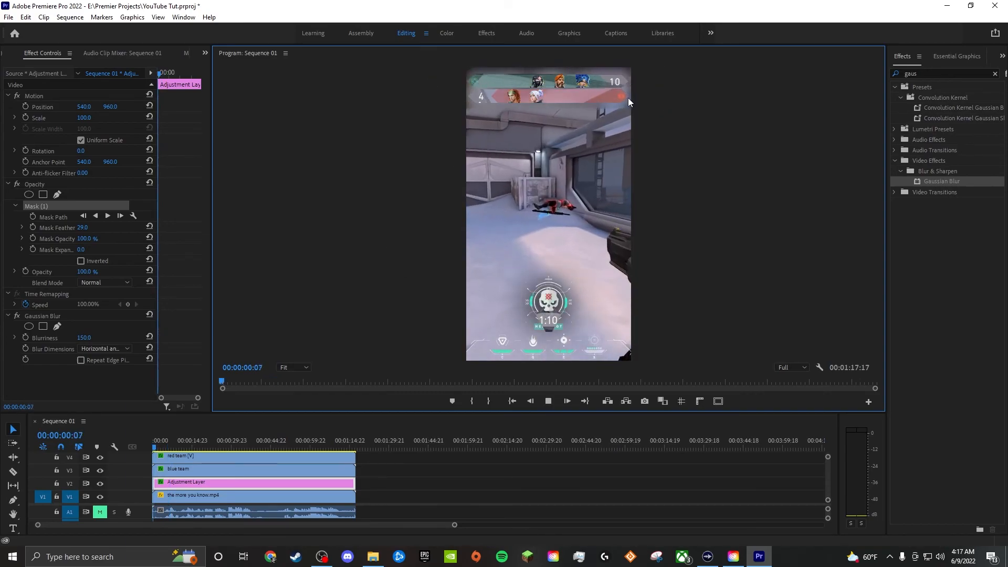
pyautogui.press('space')
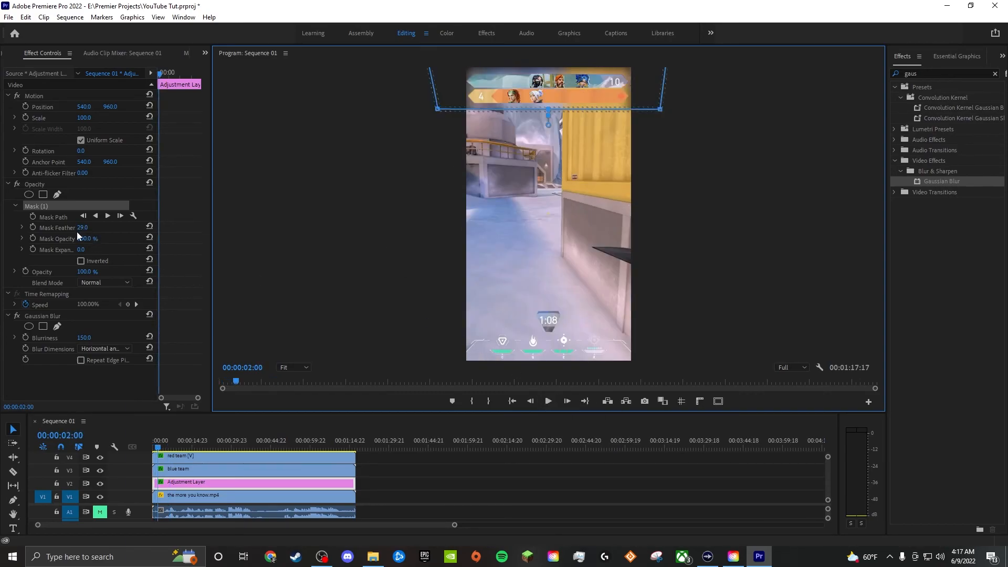
# - Rescale the blurred adjustment layer behind the team bars and play the sequence to review it
pyautogui.click(200, 483)
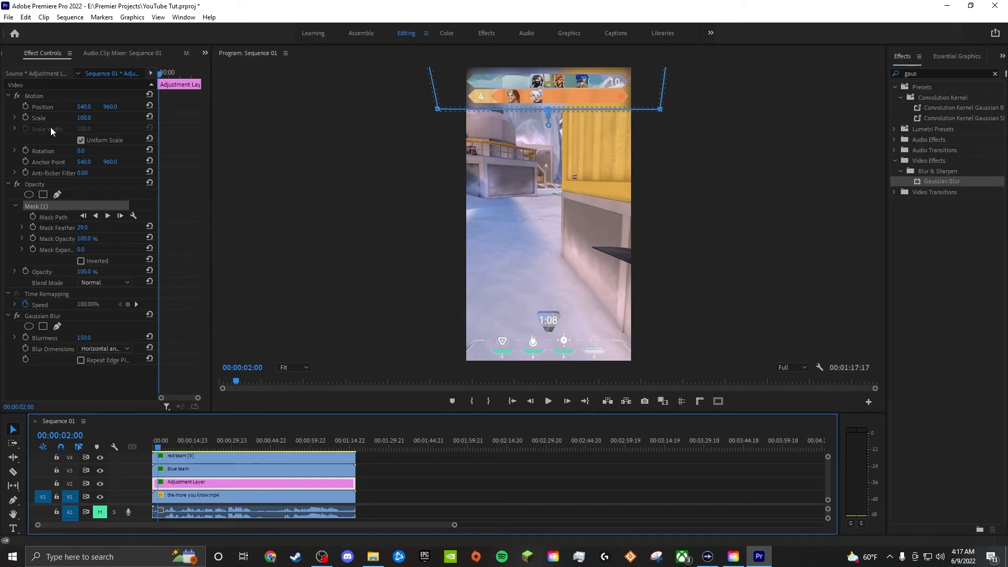
pyautogui.click(42, 108)
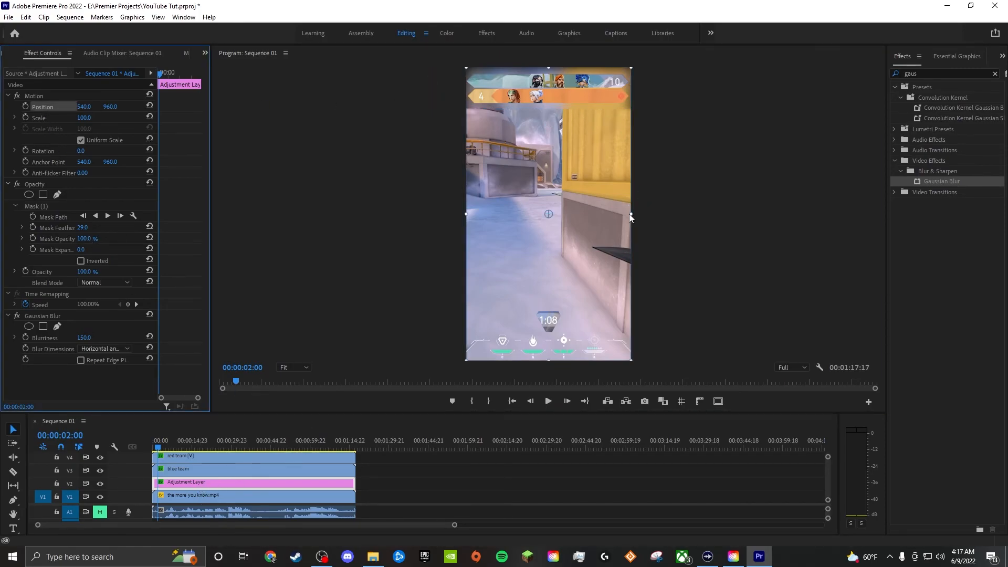
pyautogui.moveTo(632, 215); pyautogui.dragTo(597, 201)
pyautogui.click(733, 210)
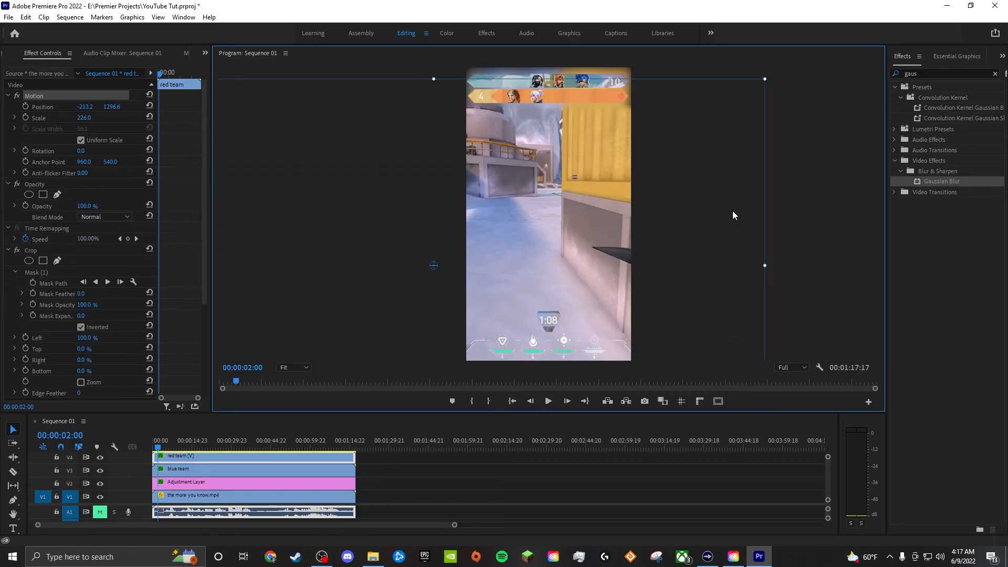
pyautogui.click(834, 181)
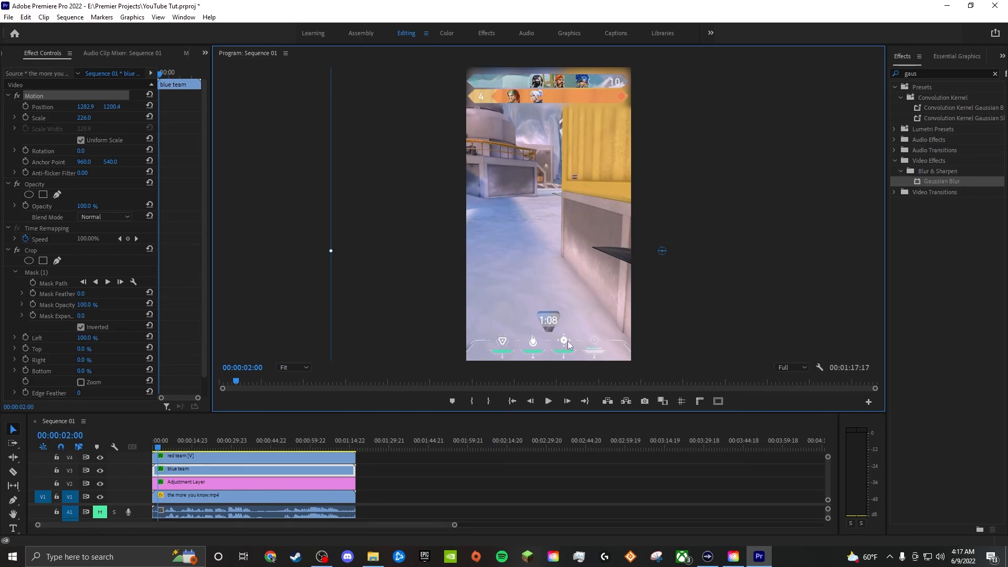
pyautogui.click(547, 401)
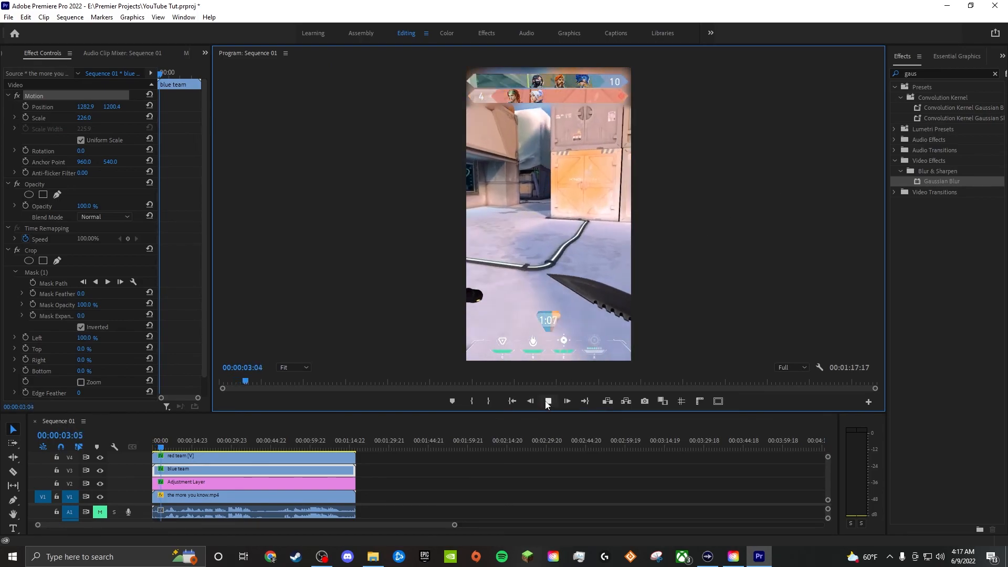